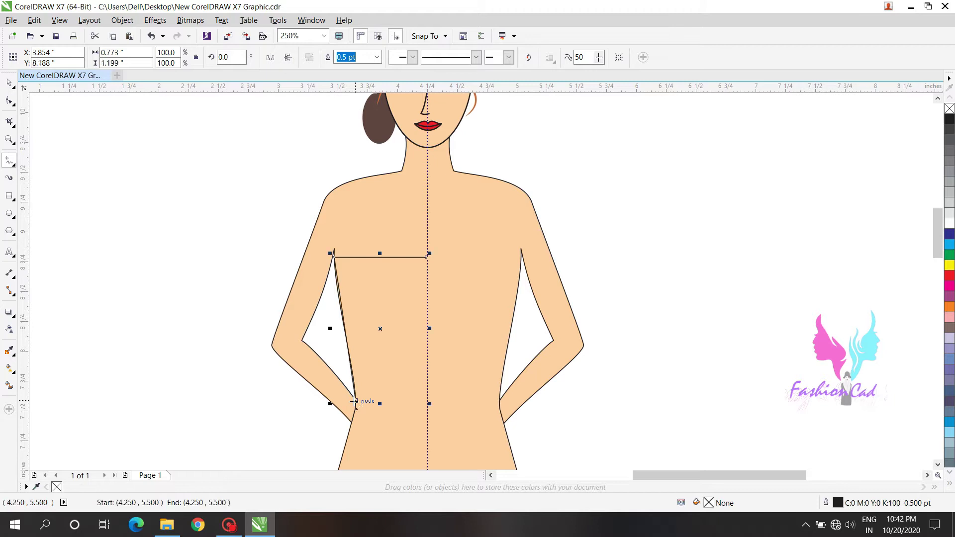
Step: Complete the half-bodice outline along the waist to the centre guideline, and curve its neckline upward and its side to follow the body
double_click(427, 401)
key("F10")
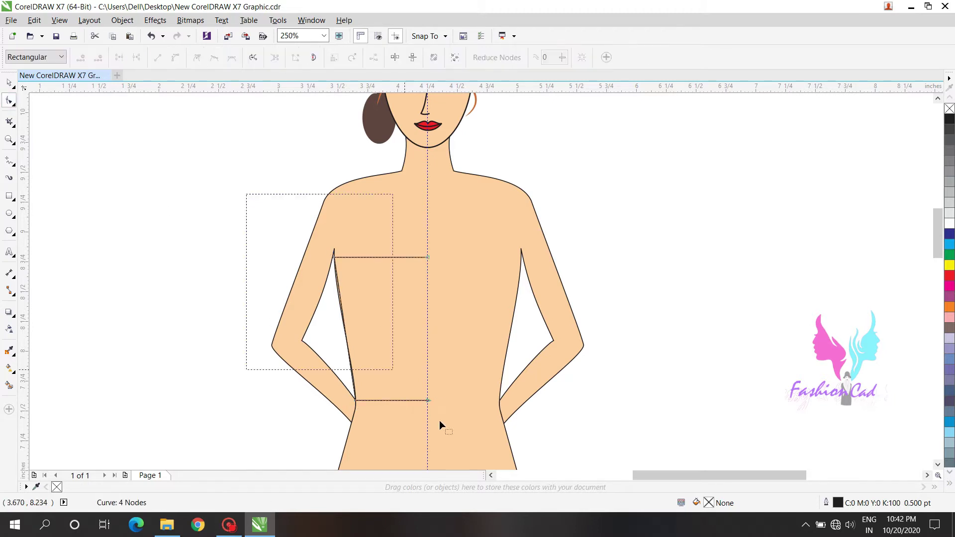
left_click_drag(396, 257, 396, 238)
scroll(354, 300, "up", 1)
left_click_drag(329, 310, 311, 269)
scroll(319, 329, "down", 2)
left_click_drag(343, 327, 356, 368)
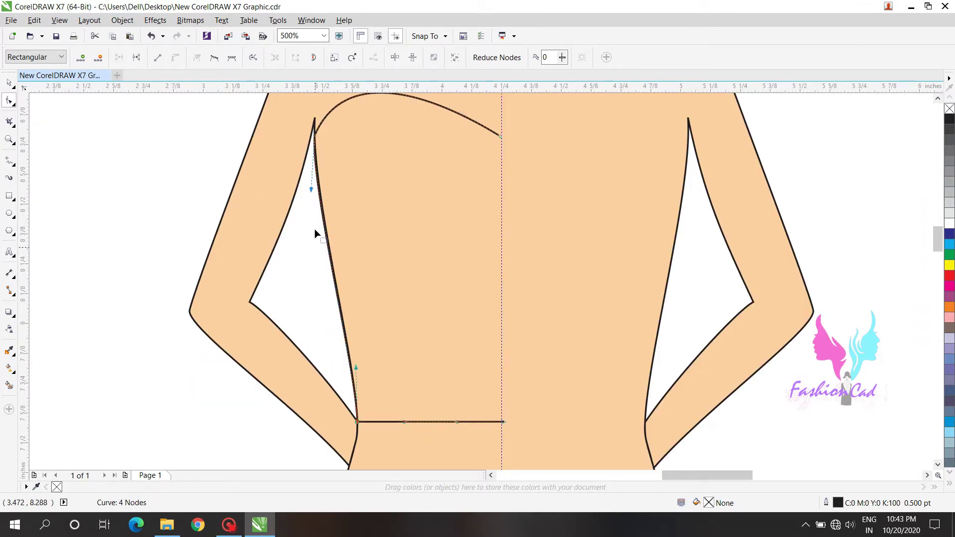
scroll(362, 350, "down", 1)
key("space")
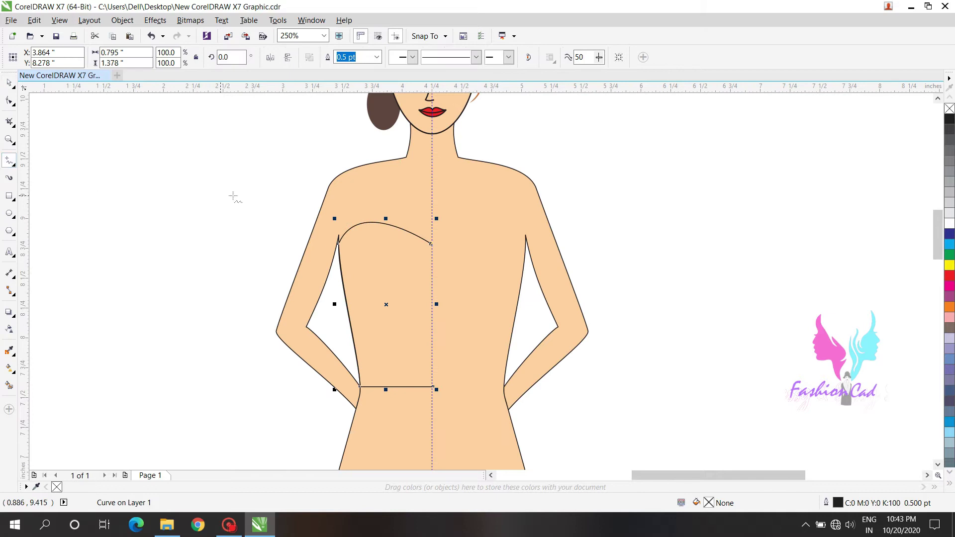
Step: Draw a closed three-point shoulder strap from the bodice's underarm corner to two points on the shoulder line
scroll(343, 207, "up", 1)
left_click(335, 281)
left_click(368, 127)
left_click(428, 116)
left_click(334, 281)
Step: Convert the strap's segments to curves and bend its inner and outer edges between shoulder and underarm
left_click(9, 101)
left_click_drag(292, 107, 469, 319)
left_click_drag(372, 320, 372, 320)
left_click(119, 57)
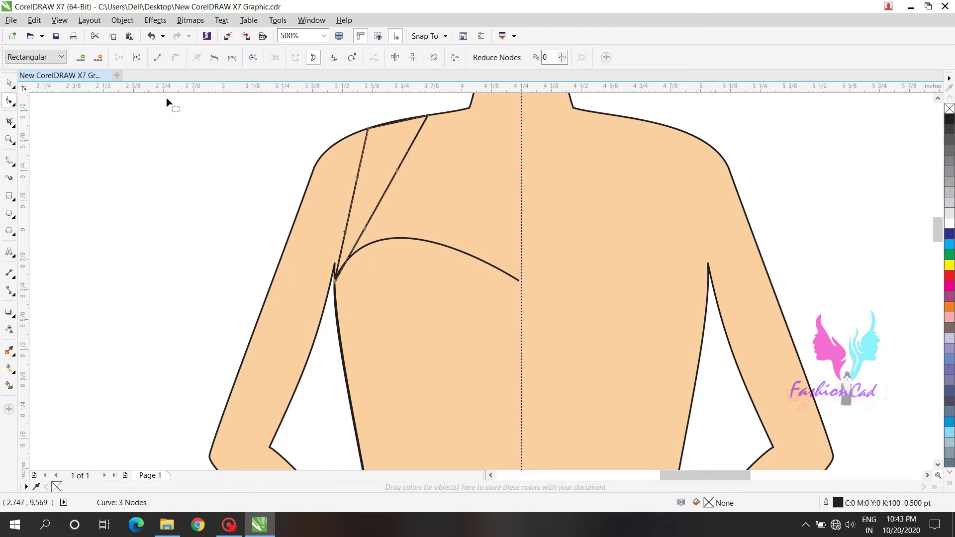
scroll(398, 103, "up", 2)
left_click_drag(386, 182, 385, 176)
scroll(426, 177, "down", 1)
left_click_drag(403, 282, 345, 393)
scroll(319, 334, "down", 1)
scroll(303, 406, "up", 1)
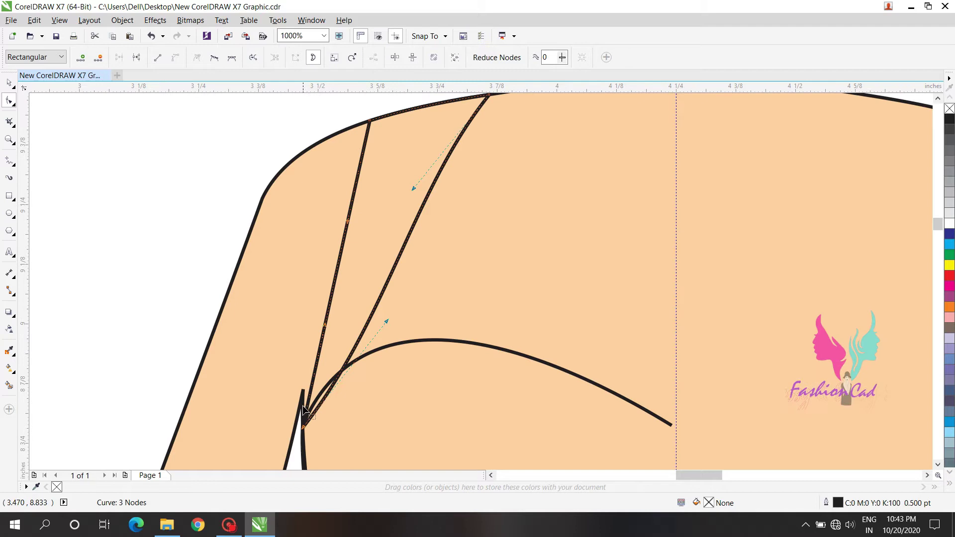
left_click_drag(348, 221, 324, 202)
mouse_move(325, 325)
left_mouse_down()
mouse_move(322, 334)
mouse_move(313, 329)
left_mouse_up()
scroll(315, 326, "down", 1)
scroll(317, 348, "up", 1)
Step: Select the strap together with the half bodice and make a horizontally mirrored copy on the other side of the centre guideline
left_click(9, 83)
scroll(386, 169, "down", 2)
scroll(355, 198, "up", 1)
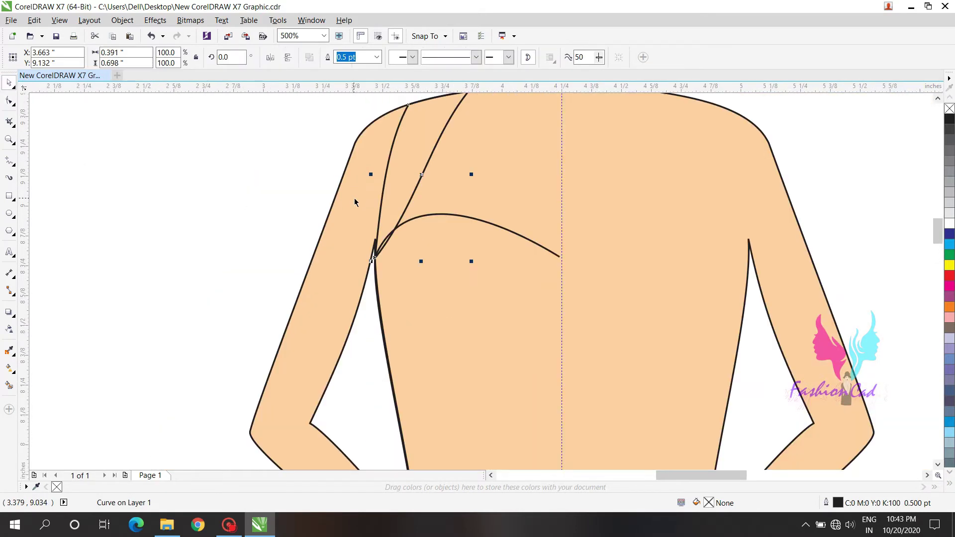
left_click(479, 220, "shift")
scroll(412, 259, "down", 2)
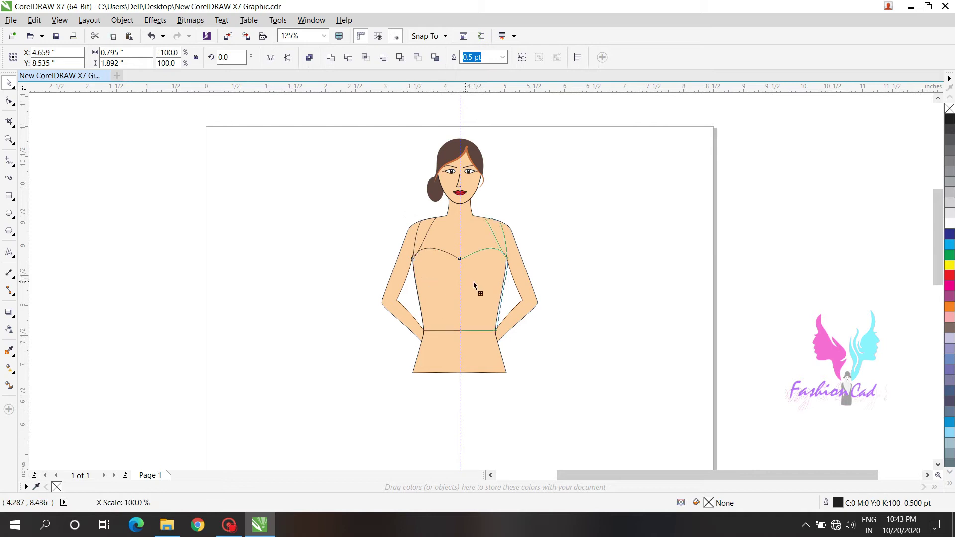
scroll(501, 262, "up", 2)
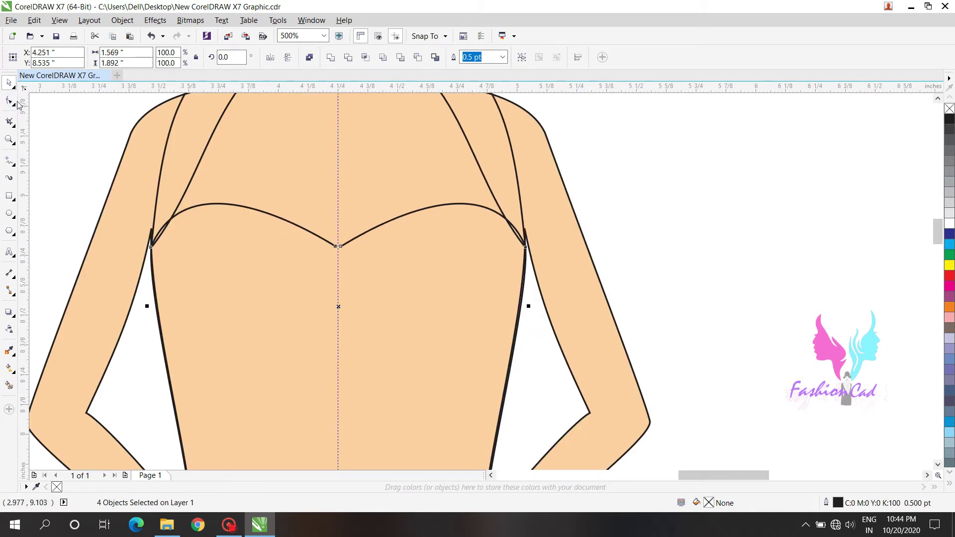
Step: Select the two bodice halves without the straps and weld them into one shape
key("Escape")
left_click(292, 312)
left_click(448, 297, "shift")
left_click(330, 57)
Step: Join the bodice's open nodes at the centre neckline and delete the surplus node in the middle of the waist
left_click(9, 100)
left_click_drag(341, 246, 335, 245)
scroll(306, 219, "down", 1)
scroll(313, 442, "up", 2)
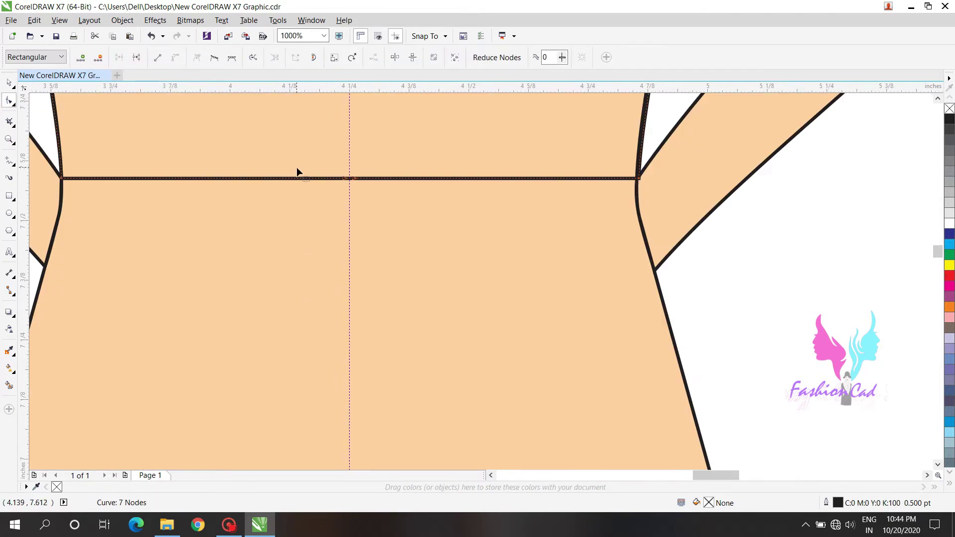
left_click(120, 60)
key("Delete")
scroll(300, 180, "down", 3)
scroll(368, 231, "up", 2)
scroll(506, 347, "down", 1)
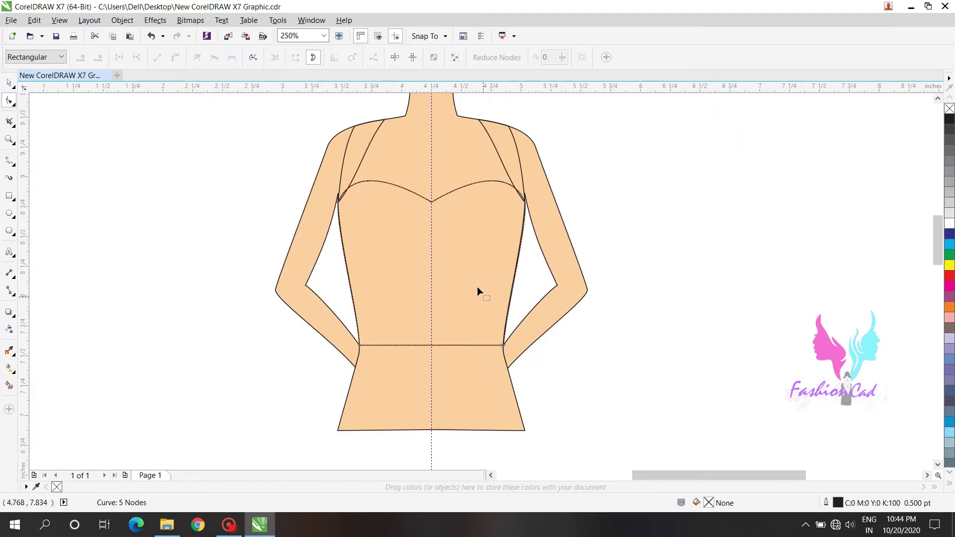
scroll(425, 148, "up", 1)
scroll(476, 260, "down", 1)
scroll(473, 171, "up", 1)
key("space")
key("Escape")
Step: Draw an open skirt-panel outline from the far waist corner diagonally to the underarm, down to the waist and hip, and vertically to the hem
scroll(354, 182, "down", 2)
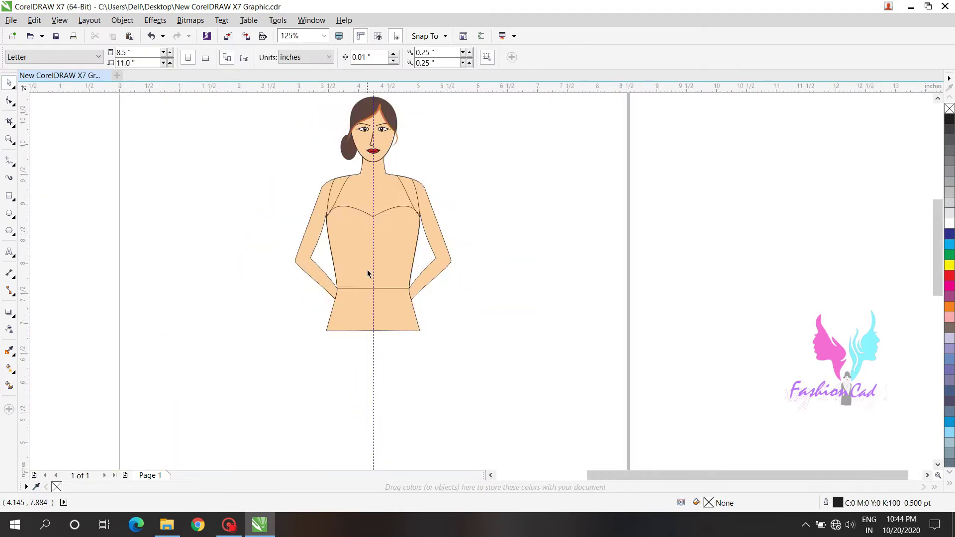
scroll(360, 188, "up", 1)
scroll(350, 276, "down", 2)
scroll(359, 301, "up", 1)
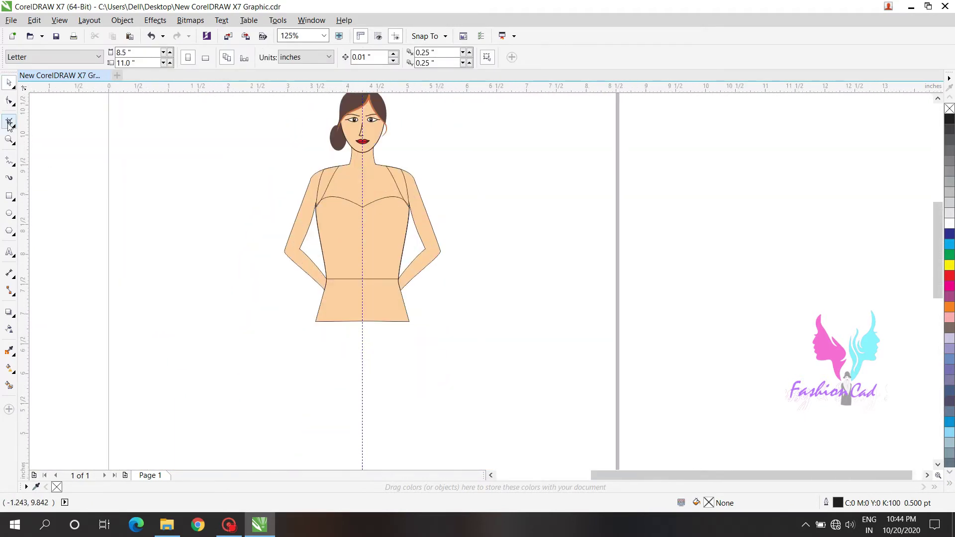
key("F5")
left_click(315, 208)
left_click(397, 278)
left_click(326, 282)
left_click(310, 336)
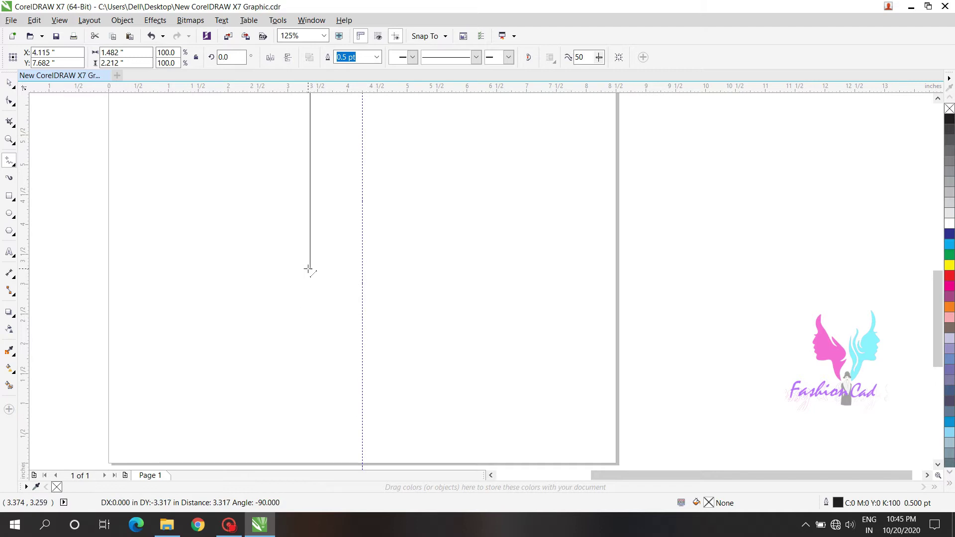
left_click(301, 269)
scroll(301, 269, "down", 2)
left_click(321, 251)
left_click(320, 407)
Step: Convert the skirt panel's segments to curves and adjust the handles at the hip and waist to follow the body's side
key("F10")
left_click_drag(231, 165, 416, 440)
left_click(175, 57)
left_click_drag(297, 243, 321, 261)
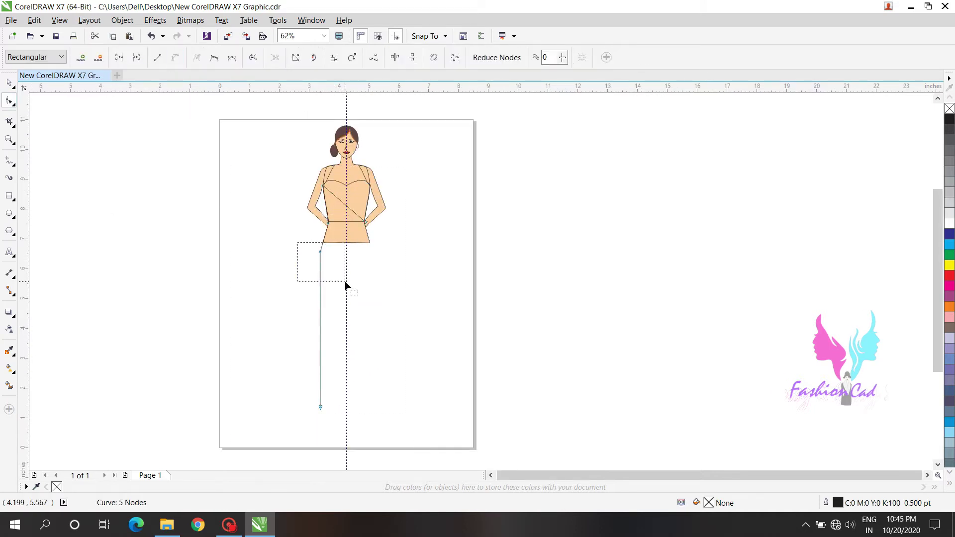
scroll(344, 236, "up", 3)
scroll(342, 351, "up", 3)
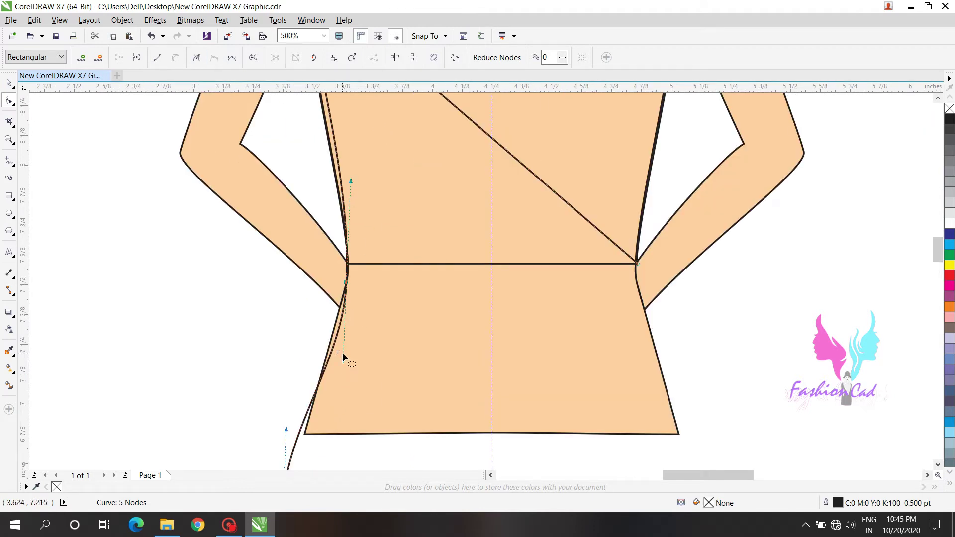
left_click_drag(350, 180, 348, 224)
left_click_drag(342, 354, 345, 267)
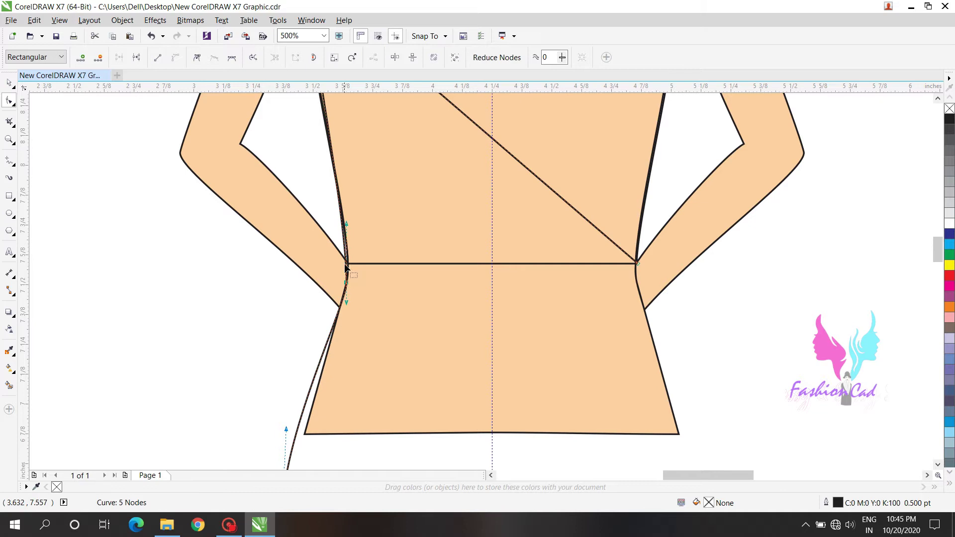
Step: Move the end point of the panel's diagonal edge above the waist on the opposite bodice side and curve that edge downward
mouse_move(347, 225)
left_mouse_down()
mouse_move(348, 244)
mouse_move(294, 203)
left_mouse_up()
scroll(350, 290, "up", 1)
scroll(342, 310, "down", 2)
scroll(329, 193, "up", 2)
scroll(300, 249, "down", 2)
scroll(284, 218, "up", 2)
scroll(303, 228, "down", 2)
scroll(309, 382, "up", 2)
left_click_drag(367, 257, 425, 314)
left_click_drag(398, 282, 401, 257)
scroll(393, 307, "down", 2)
scroll(381, 180, "up", 1)
scroll(378, 241, "down", 1)
scroll(441, 228, "up", 1)
left_click_drag(441, 229, 368, 200)
scroll(368, 200, "down", 3)
scroll(497, 278, "up", 2)
scroll(498, 278, "down", 2)
Step: Close the skirt panel with a straight line from the diagonal's end point to the hem node
left_click(8, 163)
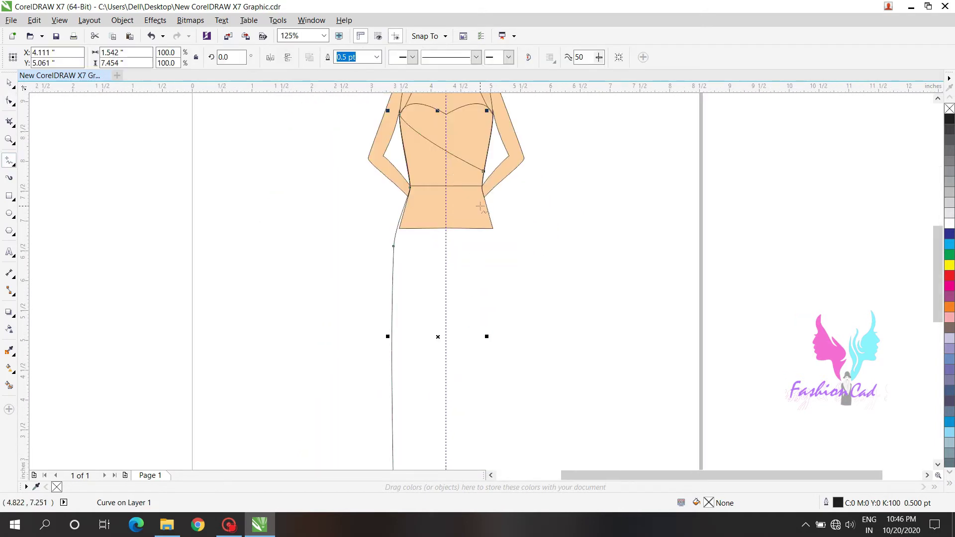
scroll(452, 226, "down", 2)
left_click(461, 182)
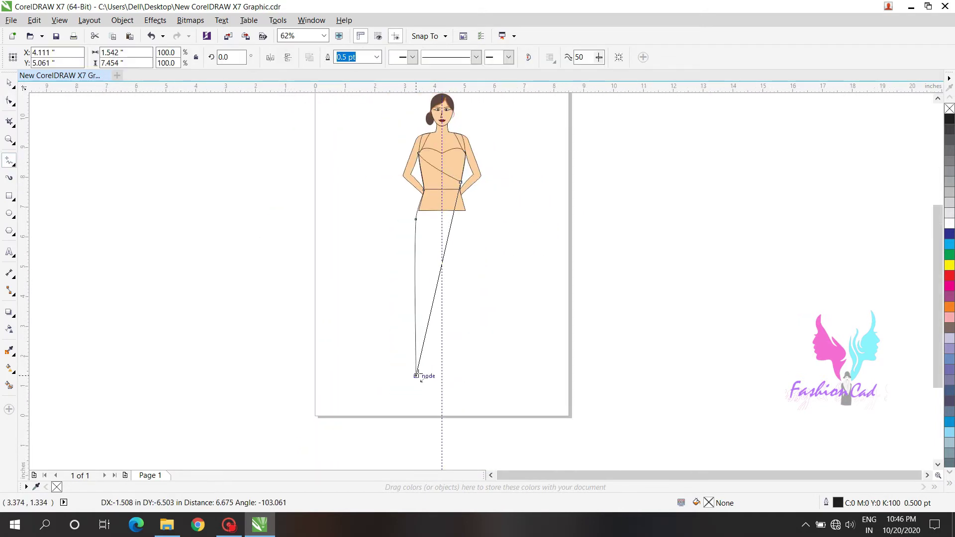
left_click(416, 376)
Step: Make a horizontally mirrored copy of the skirt panel and align it to the opposite side of the bodice
left_click(9, 83)
left_click_drag(413, 265, 473, 263)
right_click(472, 264)
left_click_drag(484, 220, 447, 214)
scroll(467, 151, "up", 2)
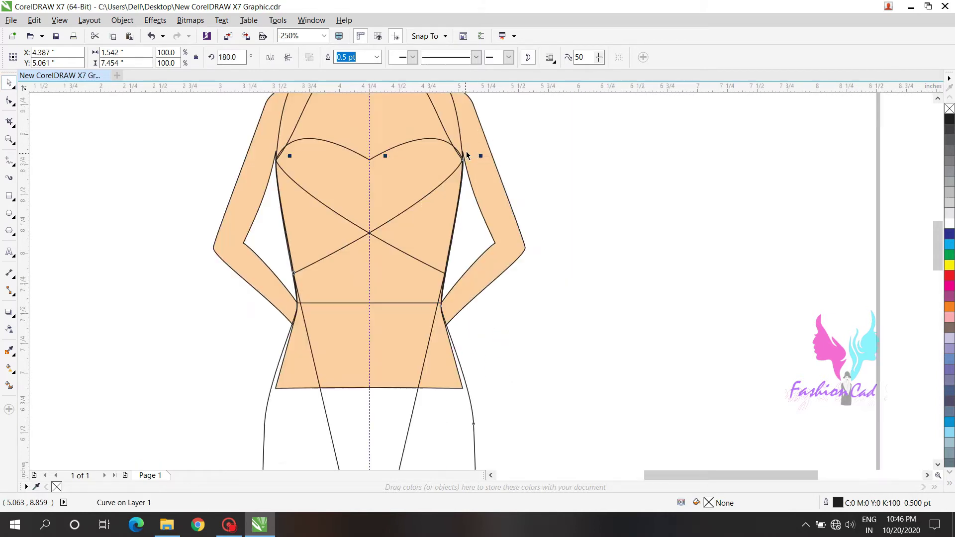
Step: Cut back both panels' straight inner edges to the point where they cross on the centre guideline
scroll(466, 151, "up", 3)
scroll(360, 323, "down", 8)
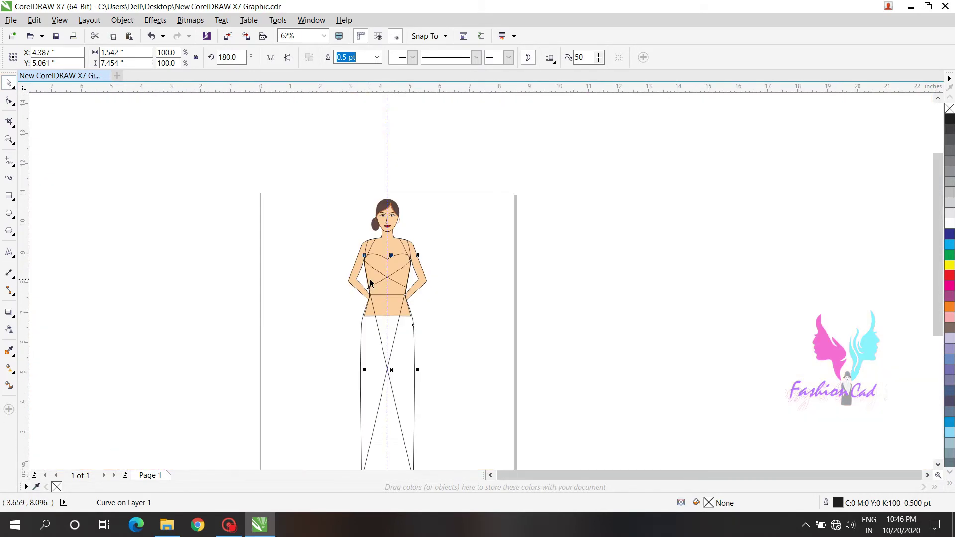
scroll(370, 284, "up", 5)
scroll(348, 330, "down", 5)
scroll(355, 284, "up", 2)
key("F10")
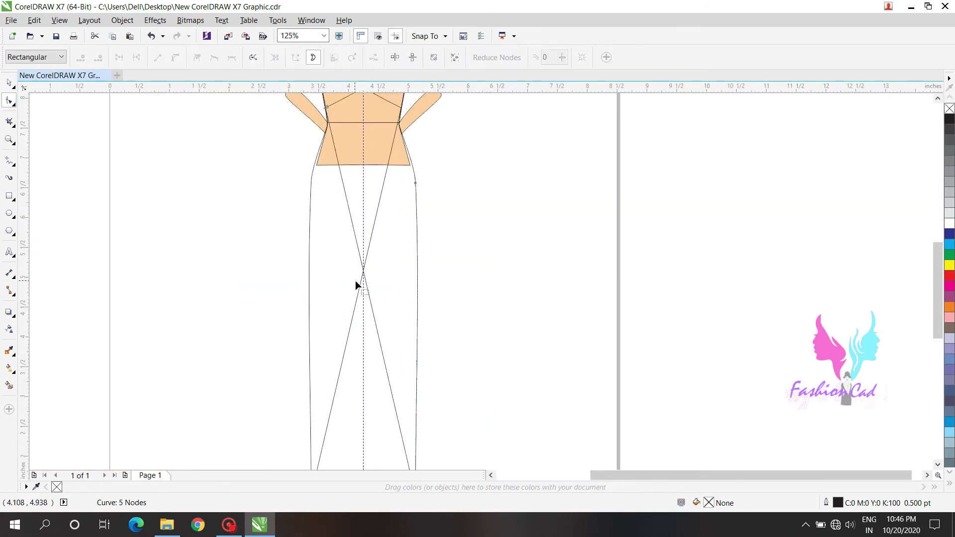
left_click(369, 297)
key("Delete")
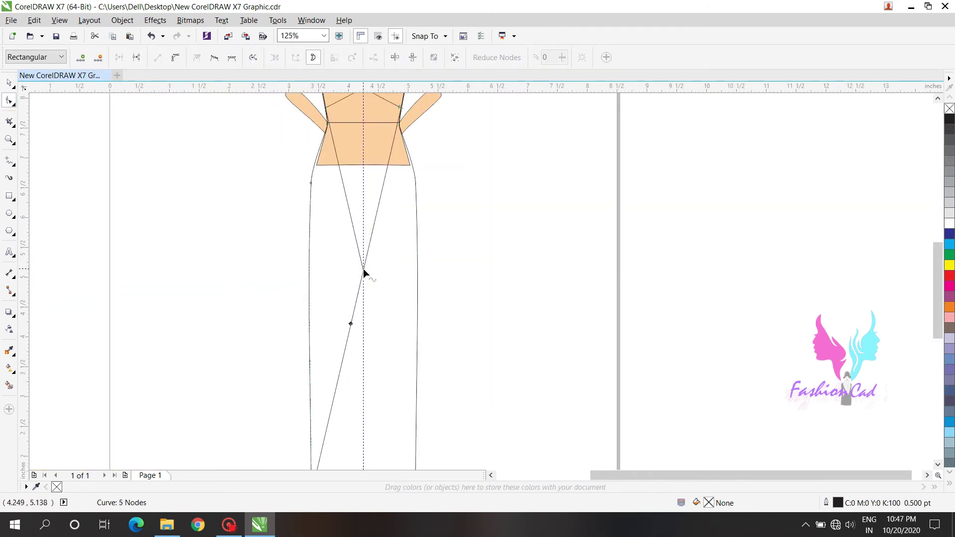
left_click(357, 295)
key("Delete")
scroll(392, 238, "down", 1)
scroll(379, 177, "up", 2)
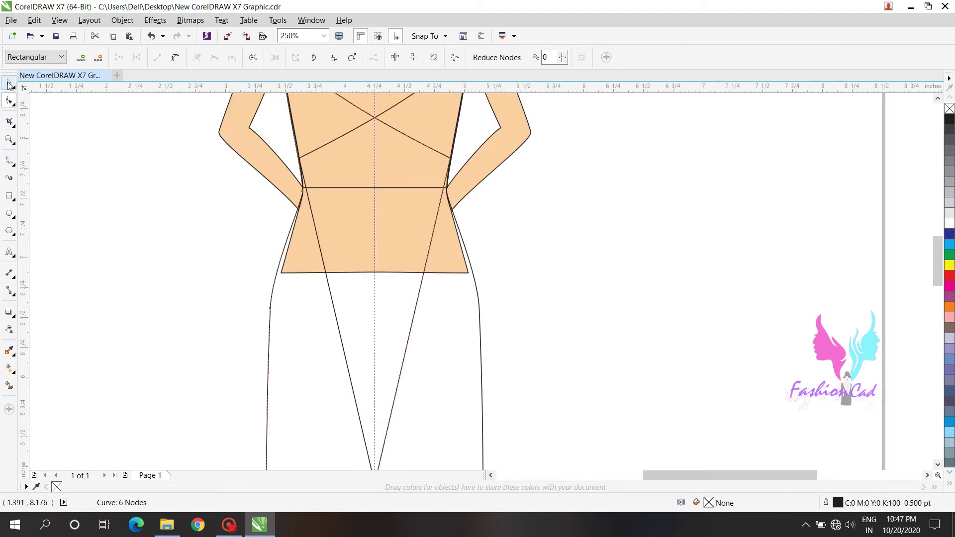
Step: Select both mirrored skirt panels and weld them into one shape
left_click(9, 82)
scroll(398, 277, "down", 1)
left_click(350, 325, "shift")
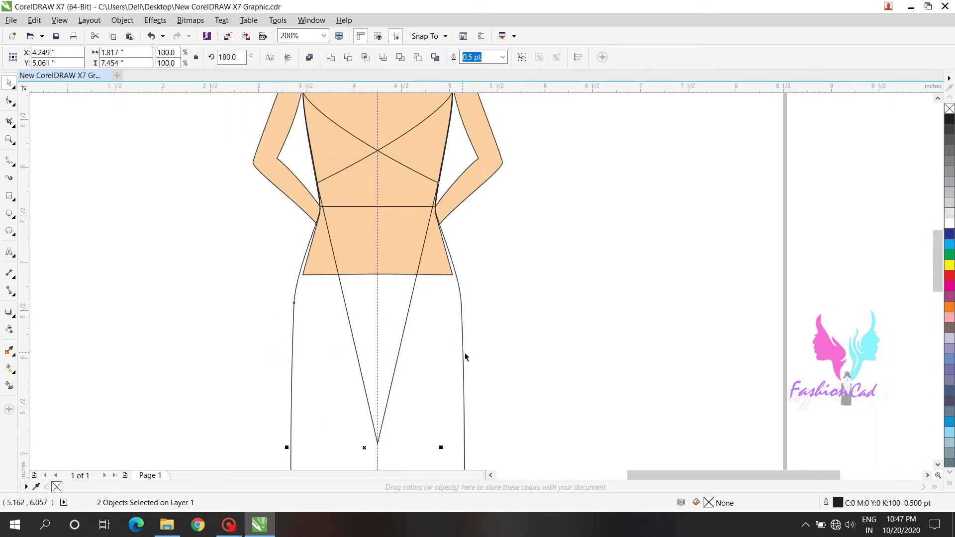
left_click(132, 288)
scroll(132, 288, "down", 1)
left_click(461, 330)
left_click(372, 319, "shift")
left_click(331, 58)
Step: Join the welded panels' nodes on the centre guideline and remove that low point so a straight edge runs across above the waist
left_click(9, 100)
left_click_drag(400, 261, 432, 291)
left_click(119, 57)
scroll(309, 320, "down", 1)
scroll(363, 229, "up", 3)
scroll(350, 282, "down", 1)
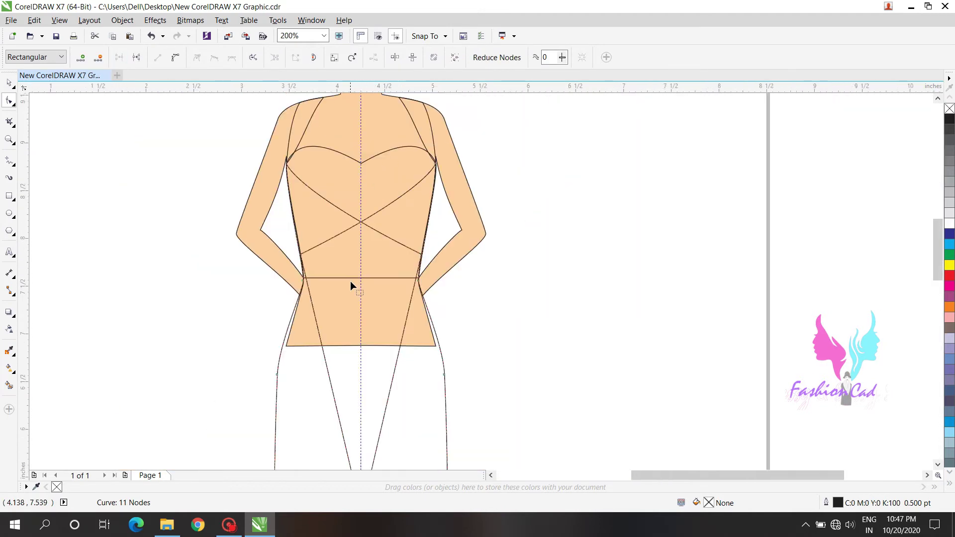
scroll(305, 162, "up", 1)
scroll(498, 170, "down", 1)
scroll(446, 367, "up", 1)
scroll(350, 128, "down", 1)
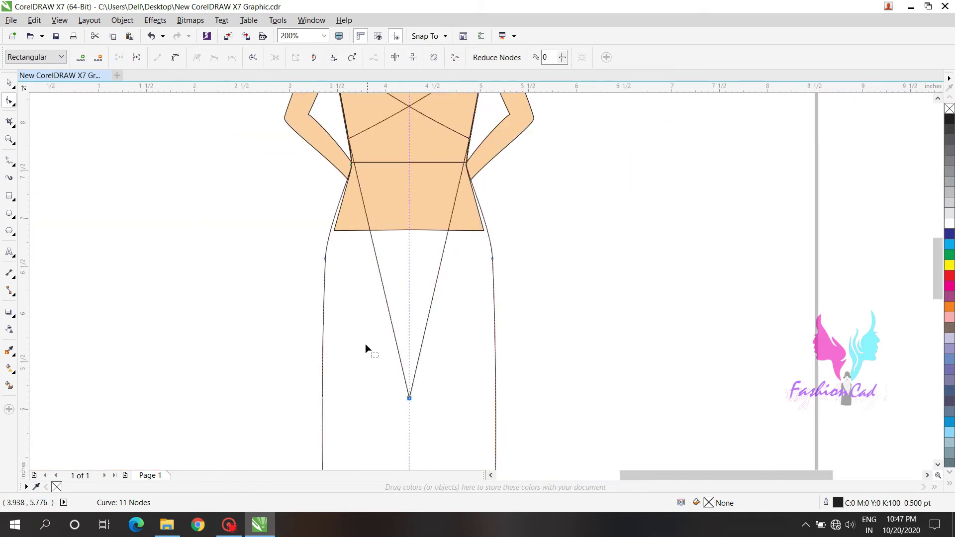
scroll(438, 313, "down", 2)
scroll(384, 340, "up", 4)
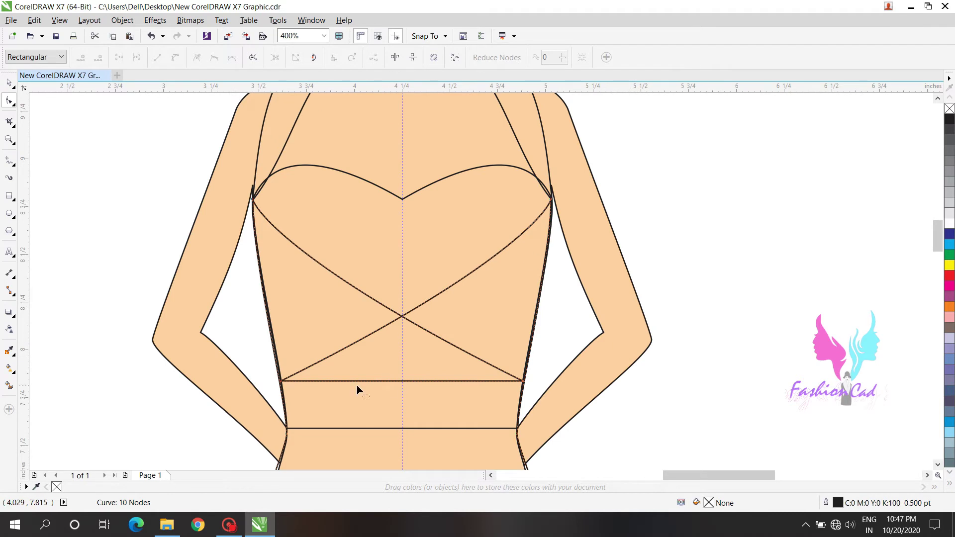
Step: Draw a straight hem line between the skirt's two lower corners
scroll(378, 393, "down", 4)
scroll(438, 422, "up", 4)
key("F5")
left_click(304, 399)
left_click(639, 398)
scroll(444, 320, "down", 4)
scroll(455, 450, "up", 2)
Step: Shorten the skirt by moving both hem nodes straight up, giving the outline an overall height of about 5.81 in
left_click(10, 101)
scroll(349, 298, "down", 2)
left_click_drag(303, 326, 562, 459)
left_click_drag(426, 392, 429, 404)
key("ctrl+z")
left_click_drag(498, 380, 497, 298)
scroll(470, 284, "down", 2)
scroll(412, 235, "up", 1)
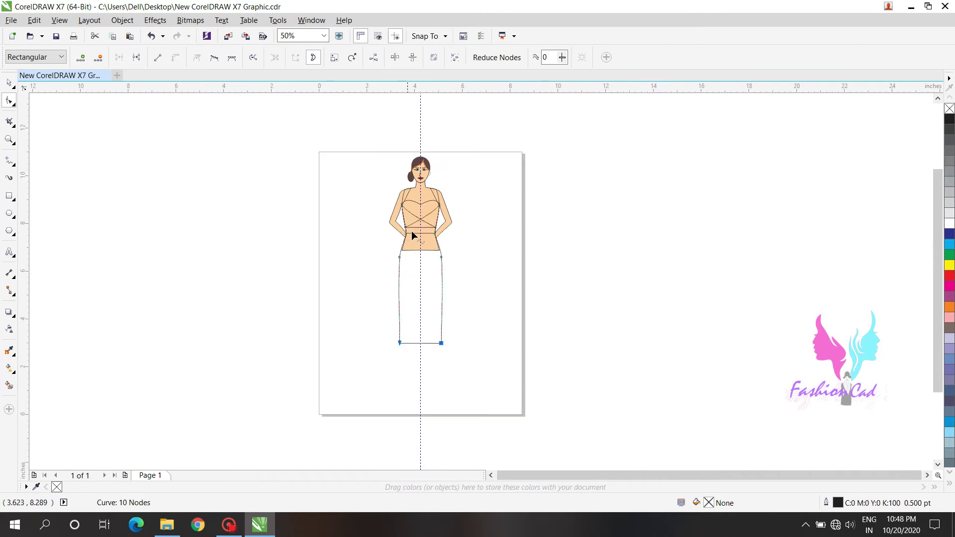
scroll(399, 404, "up", 1)
Step: Draw a narrow closed leg rectangle, about 0.28 in wide and 2.09 in tall, below the hem just left of the centre guideline
key("F5")
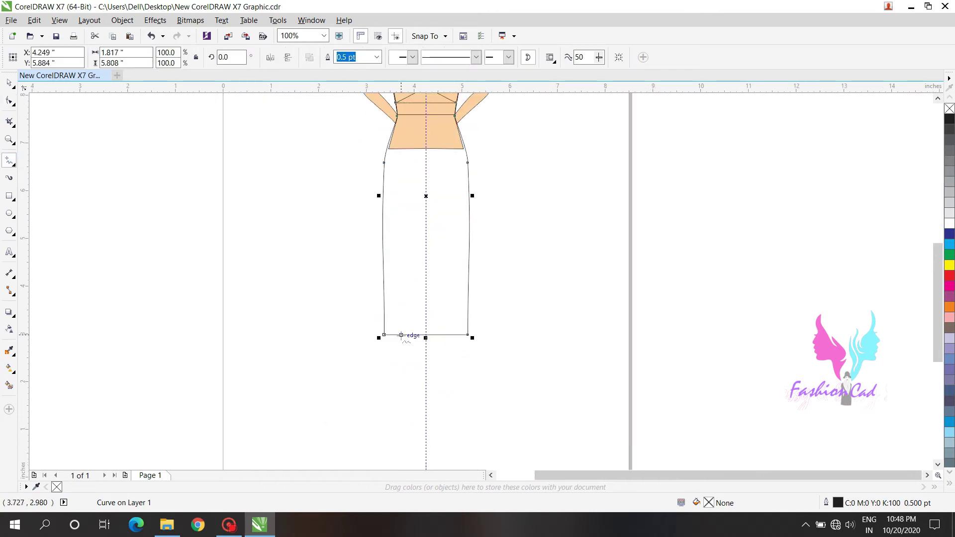
left_click(400, 335)
double_click(401, 434)
double_click(414, 434)
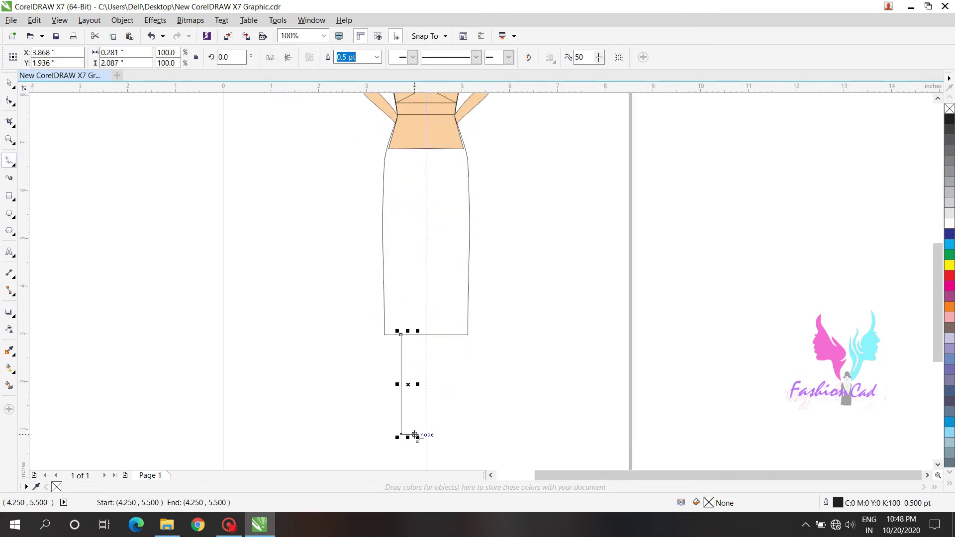
left_click(414, 335)
key("F10")
key("F5")
left_click(415, 335)
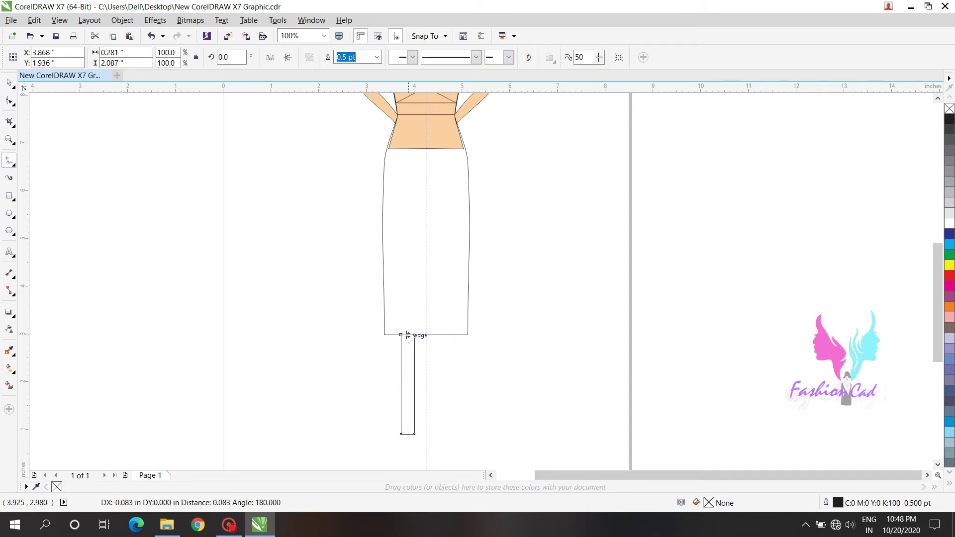
left_click(401, 335)
Step: Draw a closed four-sided foot shape about 0.30 in wide and 0.36 in tall directly beneath the leg's lower end
scroll(412, 377, "down", 1)
scroll(405, 417, "up", 3)
left_click(413, 331)
left_click(413, 366)
left_click(413, 403)
left_click(469, 401)
double_click(469, 331)
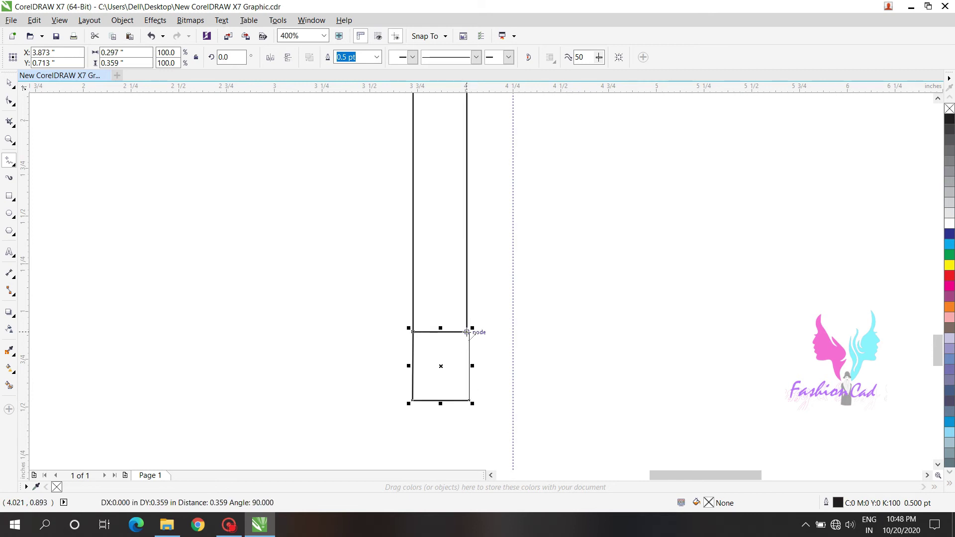
Step: Straighten the foot's right side and curve both its bottom edge and the top edge shared with the leg downward
left_click(9, 101)
scroll(470, 406, "up", 1)
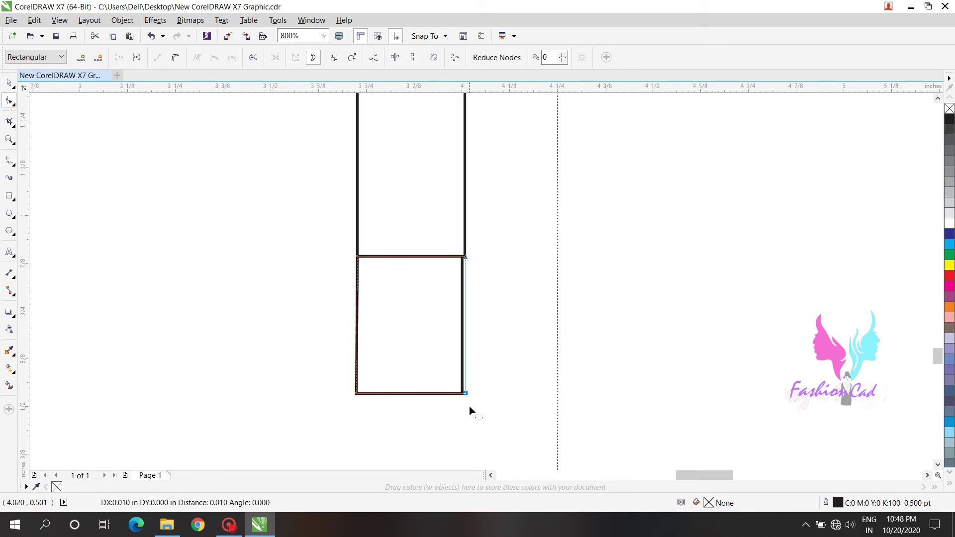
left_click_drag(296, 349, 576, 436)
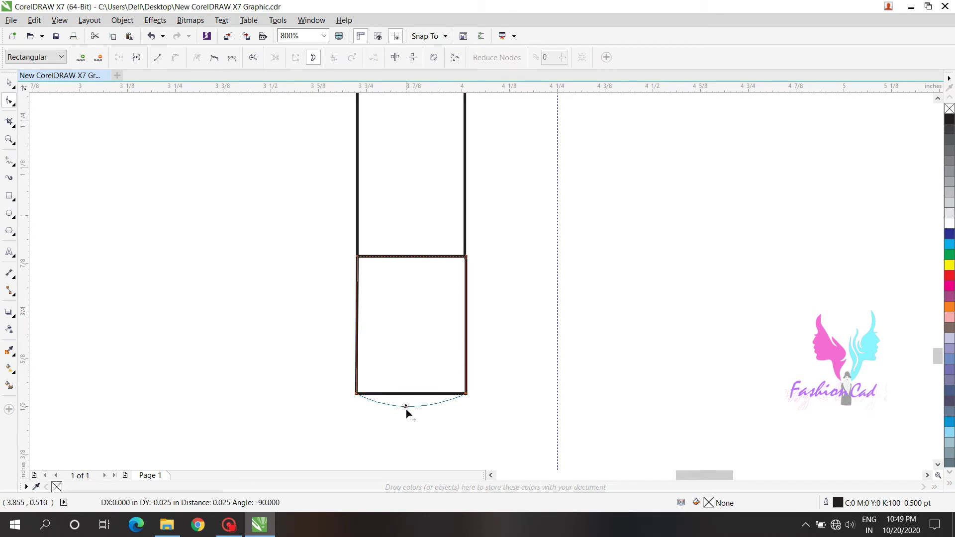
left_click_drag(411, 424, 411, 423)
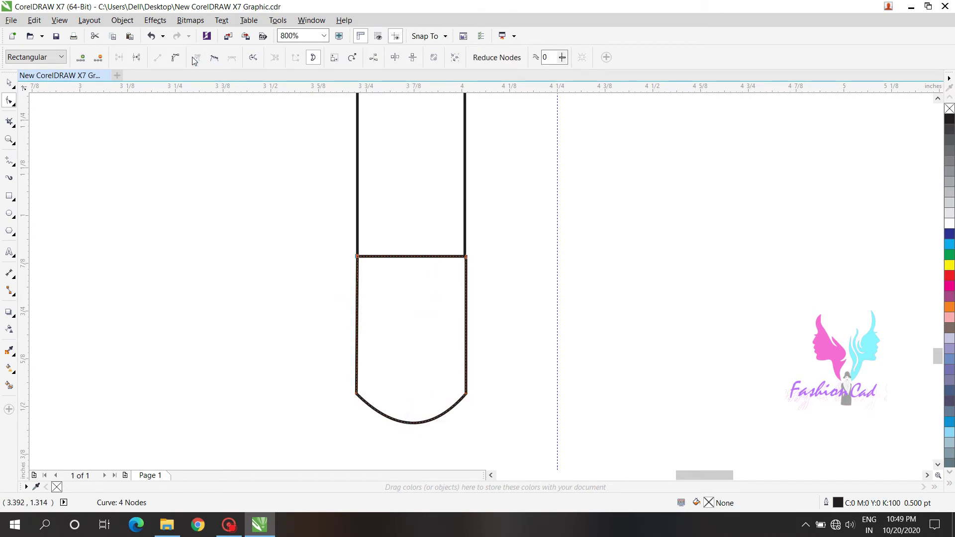
left_click_drag(412, 256, 412, 263)
scroll(368, 341, "down", 1)
scroll(380, 375, "up", 1)
Step: Add a strap across the foot from a rectangle about 0.285 by 0.074 in, convert it to curves and bow both long edges downward
key("space")
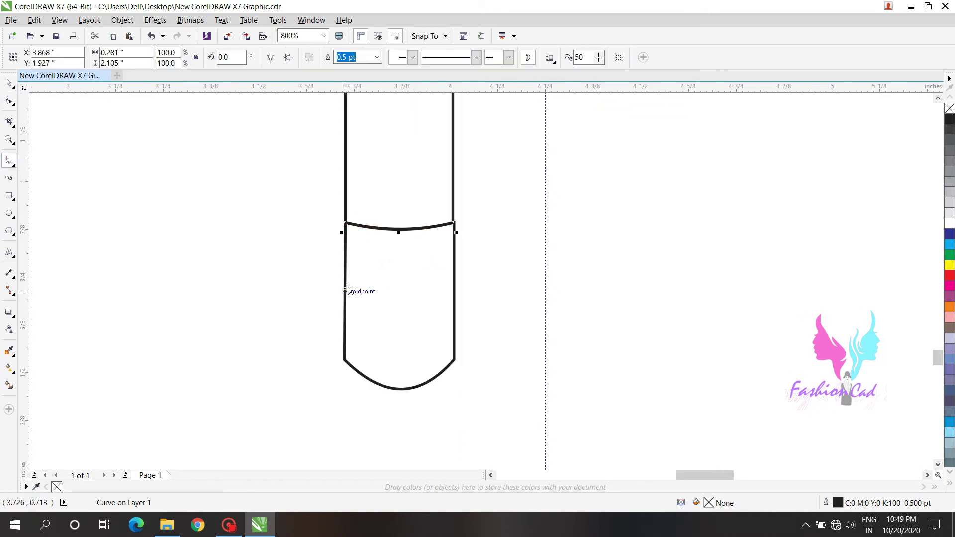
left_click_drag(345, 276, 455, 305)
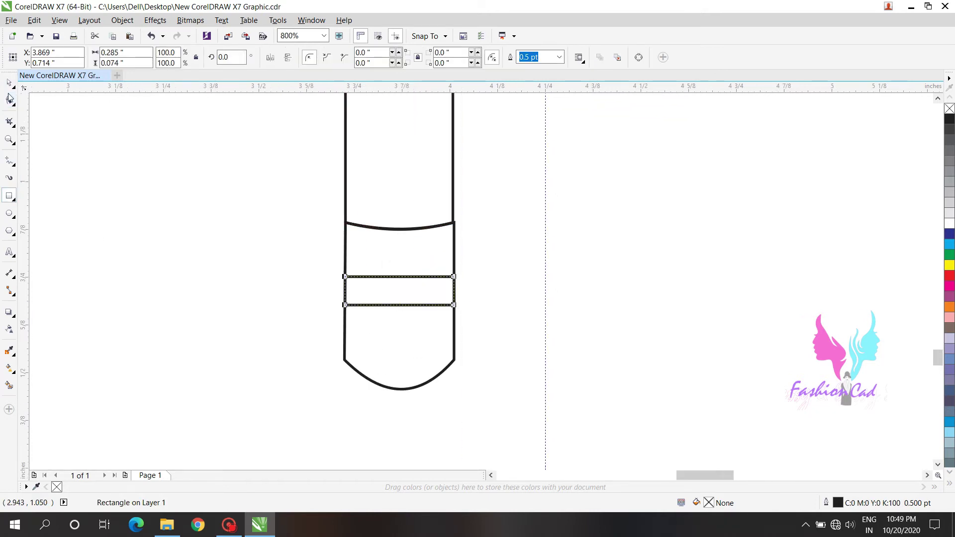
left_click(616, 62)
key("space")
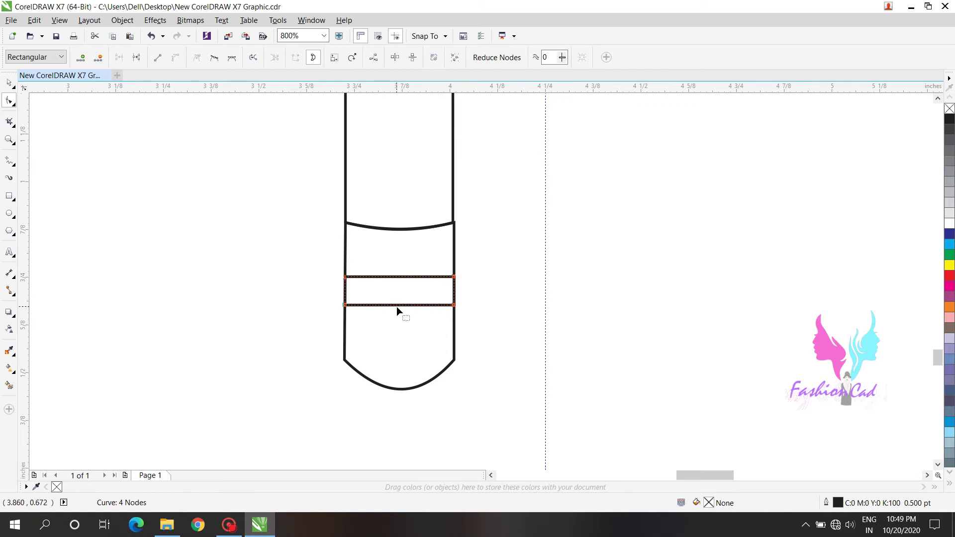
left_click_drag(398, 306, 397, 317)
left_click_drag(395, 276, 395, 287)
Step: Round the toe by adjusting the curve handles at both ends of the foot's bottom edge
left_click(391, 389)
left_click_drag(386, 397, 347, 393)
left_click_drag(424, 396, 453, 399)
left_click_drag(346, 393, 350, 418)
left_click_drag(452, 396, 454, 416)
Step: Lower the strap on the foot, keeping its end corners on the foot's side edges
scroll(417, 372, "down", 1)
scroll(433, 339, "up", 1)
left_click(433, 339)
left_click_drag(284, 269, 461, 370)
key("Down")
key("Down")
key("Down")
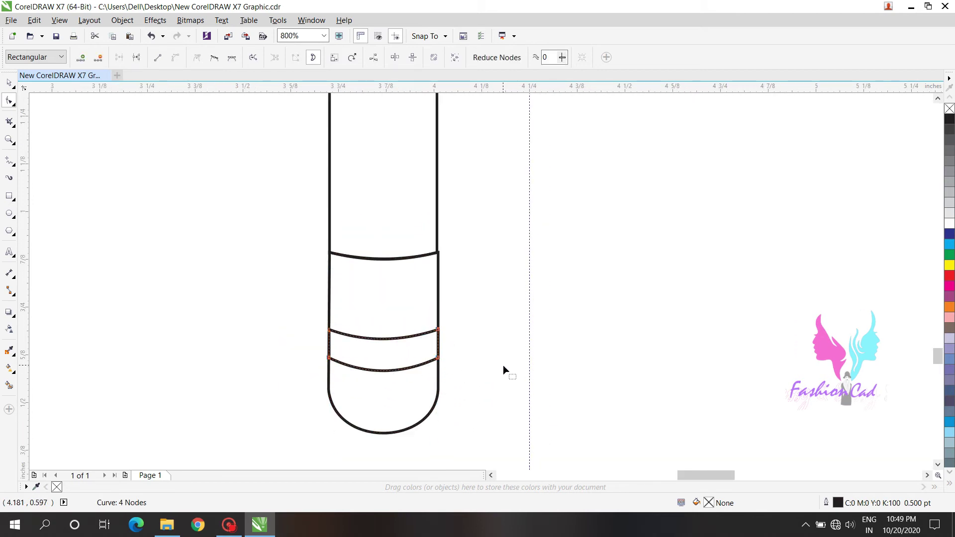
scroll(420, 255, "up", 2)
scroll(401, 268, "down", 3)
scroll(398, 268, "up", 3)
left_click(420, 281)
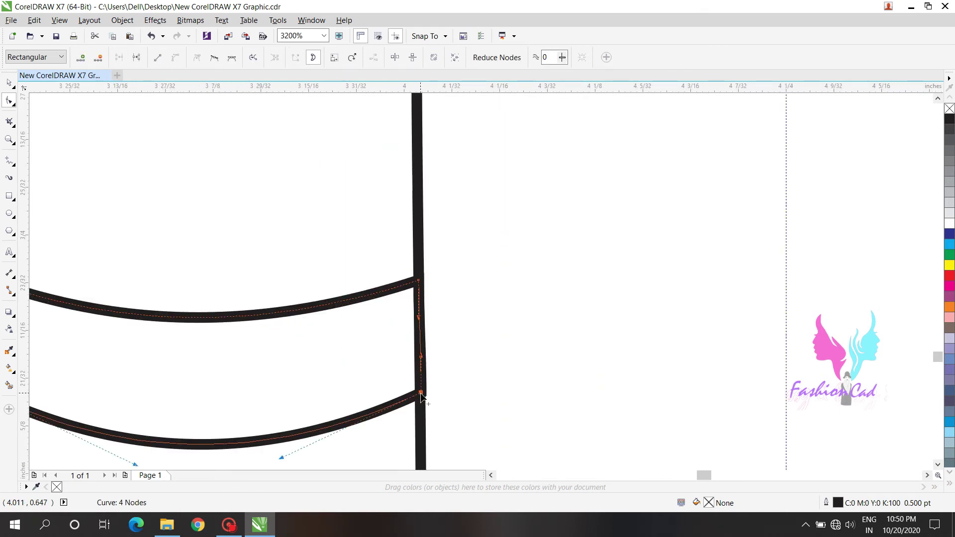
scroll(422, 398, "down", 4)
scroll(346, 229, "up", 1)
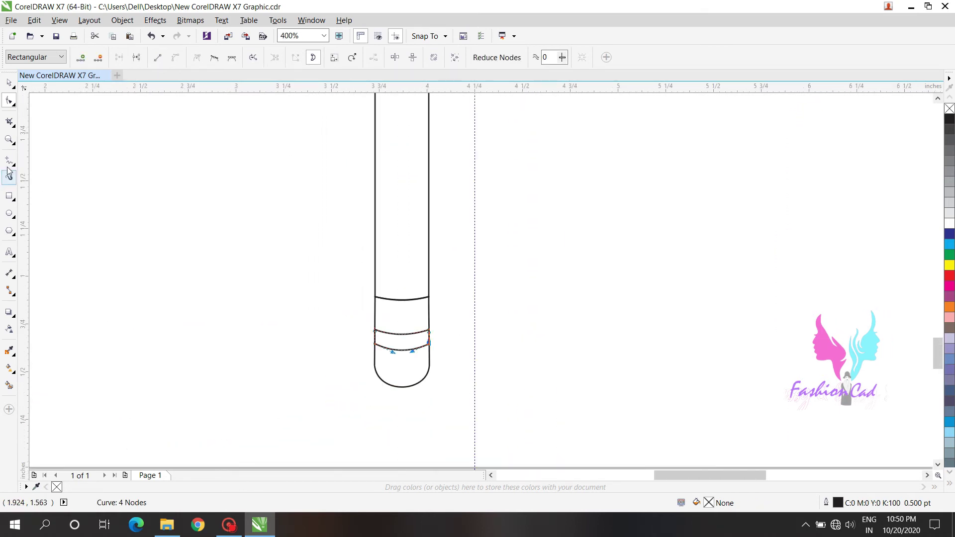
Step: Draw a thin ankle-strap rectangle about 0.28 in wide across the lower leg and convert it to curves
left_click(10, 160)
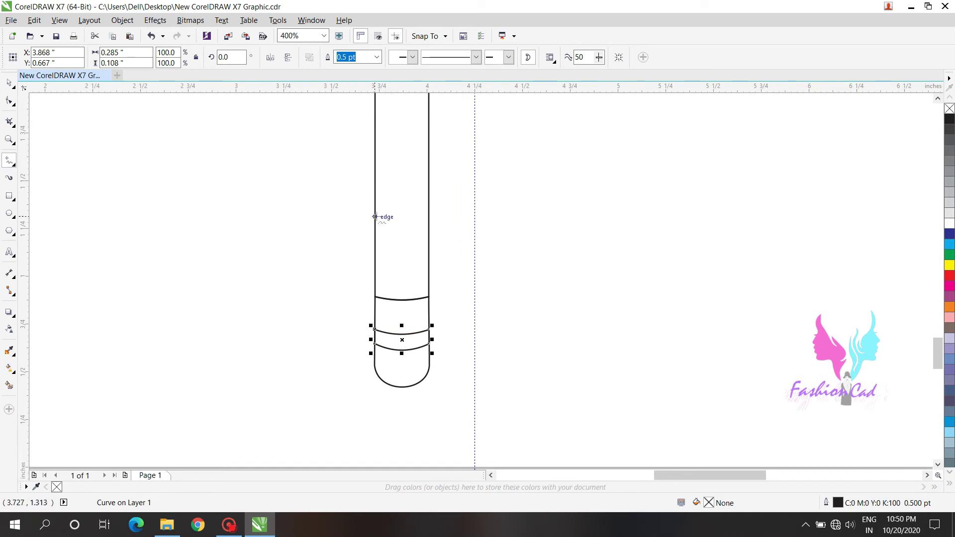
key("Escape")
left_click(10, 194)
mouse_move(376, 213)
left_mouse_down()
mouse_move(435, 224)
mouse_move(463, 246)
mouse_move(463, 350)
left_mouse_up()
left_click(638, 58)
scroll(417, 216, "up", 2)
scroll(428, 290, "down", 2)
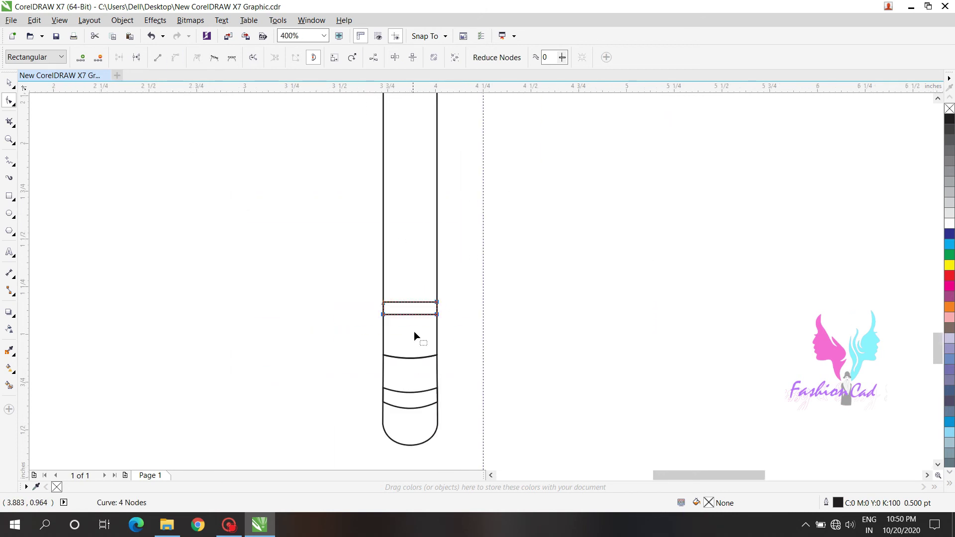
Step: Bow the ankle strap's upper and lower edges downward and fit its lower corner to the leg's side
scroll(412, 323, "up", 2)
left_click_drag(378, 280, 398, 297)
mouse_move(393, 230)
left_mouse_down()
mouse_move(404, 251)
mouse_move(398, 247)
left_mouse_up()
scroll(367, 326, "down", 1)
scroll(368, 332, "up", 1)
left_click_drag(491, 275, 488, 192)
Step: Draw a closed diagonal strap about 0.28 in wide and 0.27 in tall across the leg, between the ankle strap and the foot
key("F5")
left_click(273, 388)
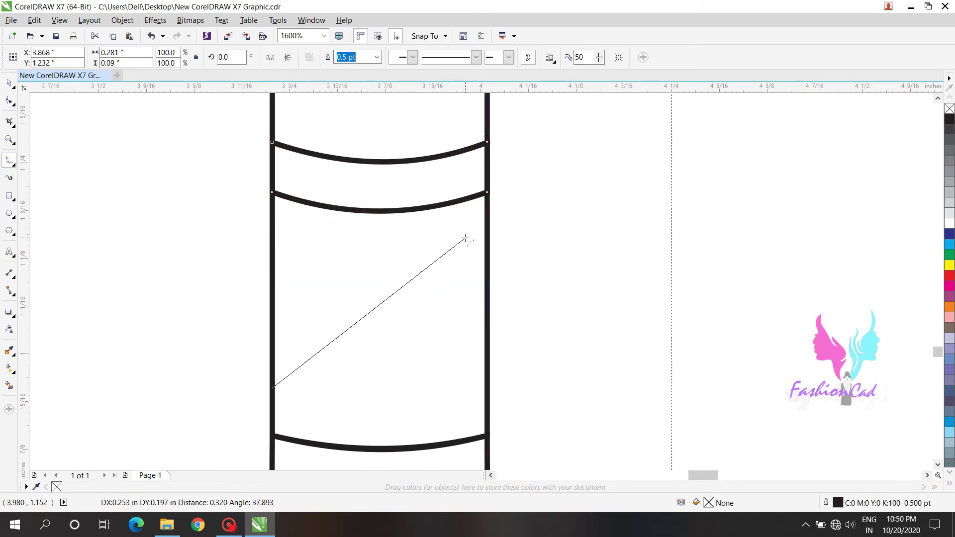
double_click(487, 223)
left_click(486, 277)
left_click(273, 429)
left_click(273, 387)
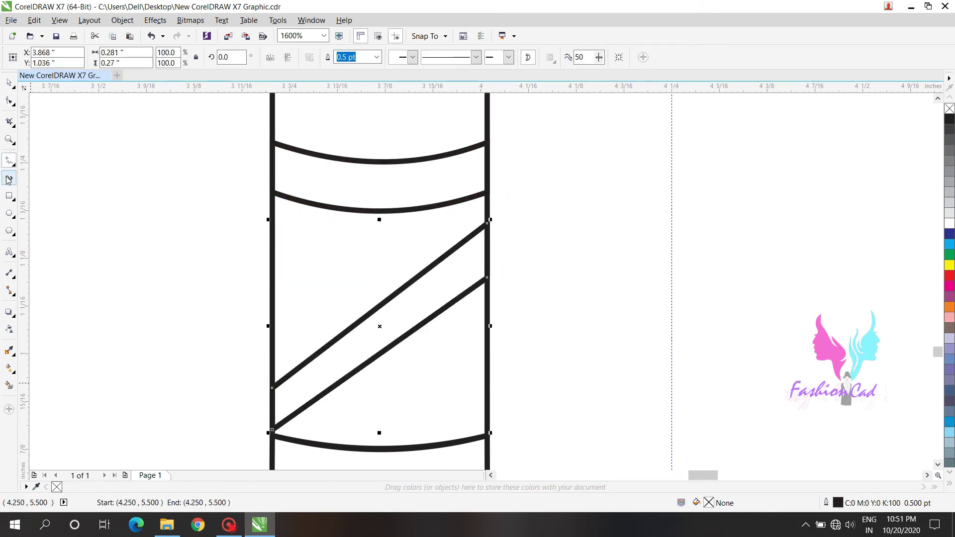
Step: Select all nodes of the diagonal strap and bend its two long edges into upward-bulging curves
key("F10")
left_click_drag(273, 387, 272, 377)
left_click_drag(171, 213, 631, 441)
left_click_drag(350, 284, 365, 291)
left_click_drag(381, 352, 379, 328)
Step: Duplicate the diagonal strap and mirror the copy horizontally so the two straps cross over the ankle
key("space")
key("plus")
left_click(271, 57)
scroll(383, 276, "down", 2)
scroll(399, 263, "up", 1)
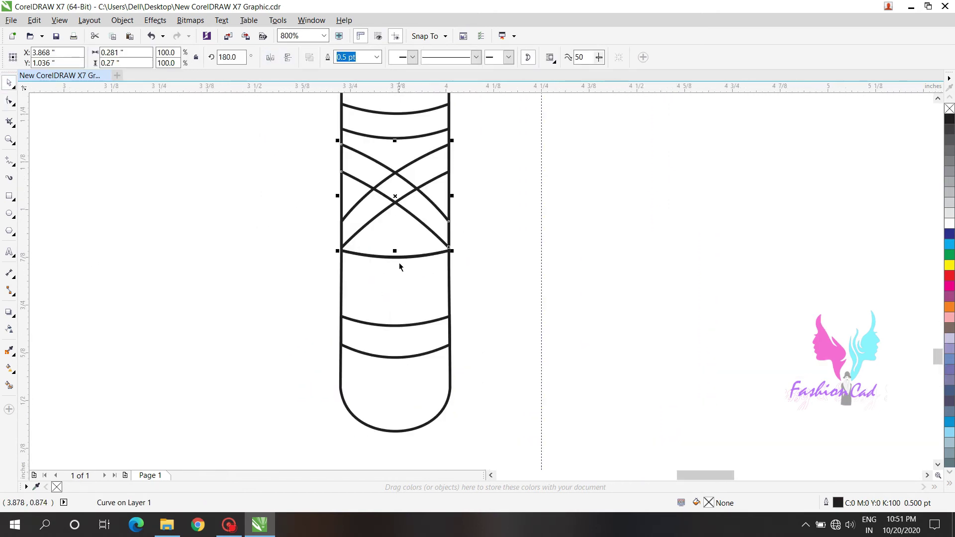
Step: Shorten the foot by moving its two lower nodes upward, giving the shape a height of about 0.40 in
left_click(9, 102)
scroll(387, 325, "down", 1)
left_click_drag(484, 369, 483, 369)
key("Up")
key("Up")
key("Up")
key("Up")
key("Up")
key("Up")
key("Up")
key("Up")
key("Up")
key("Up")
key("Up")
key("Up")
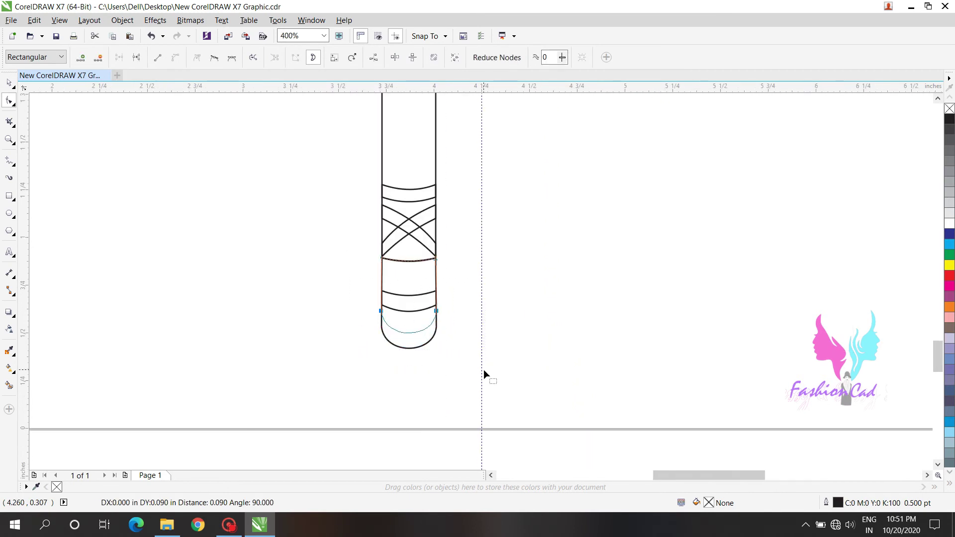
key("Down")
key("Down")
key("Down")
key("Down")
key("Down")
Step: Move the nodes of the foot strap up so it sits proportionately within the shortened foot
left_click(404, 310)
left_click_drag(348, 272, 356, 276)
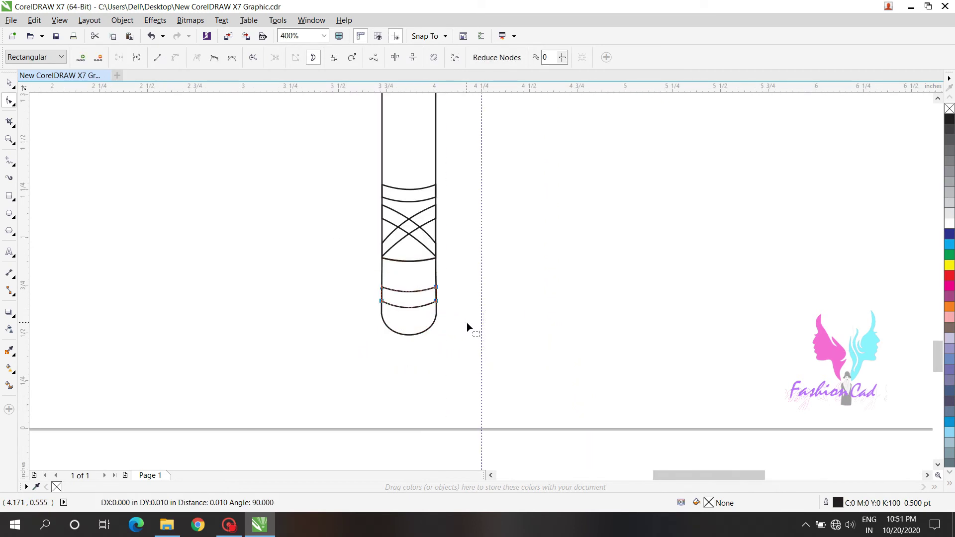
scroll(454, 305, "up", 1)
Step: Make a copy of the foot shape stretched downward to about 0.445 in tall, forming a sole outline below the toe
key("space")
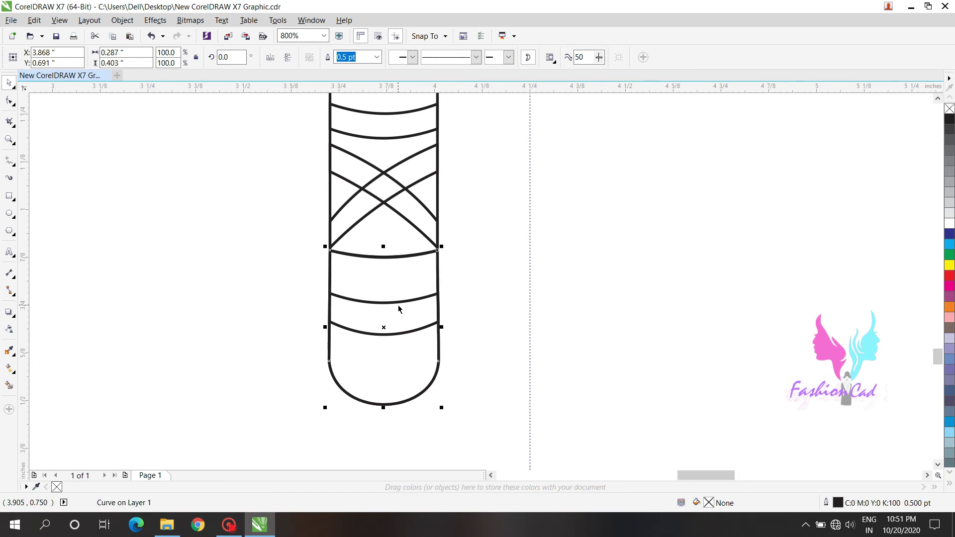
left_click_drag(384, 408, 385, 425)
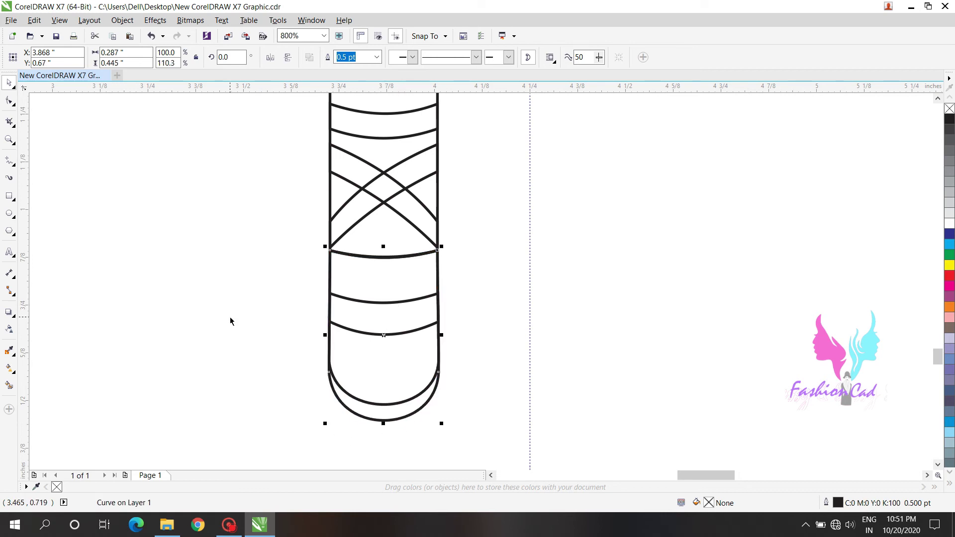
left_click(230, 319)
Step: Duplicate the seven leg and shoe objects and move the copy horizontally across the centre guideline, spaced roughly symmetrically with the original
scroll(317, 323, "down", 3)
left_click_drag(377, 392, 366, 388)
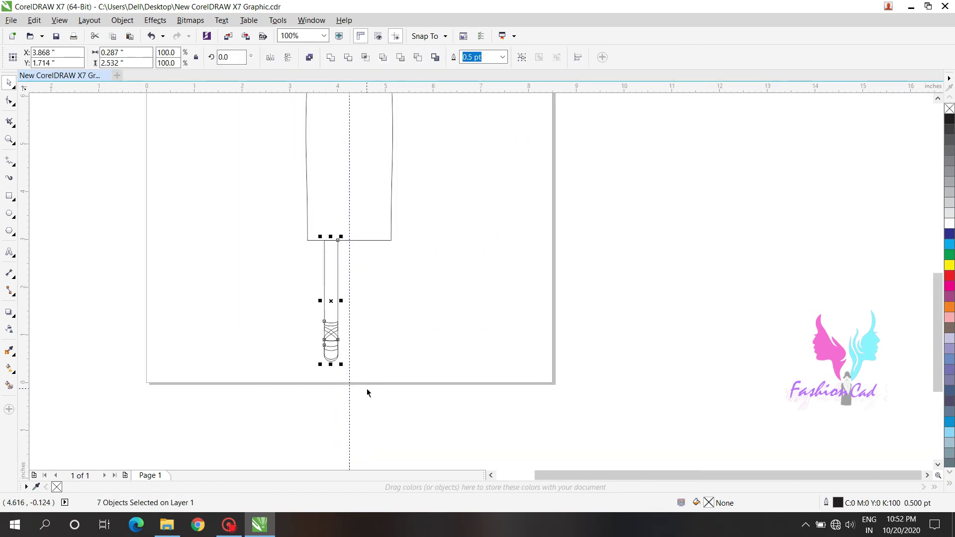
key("Right")
key("Right")
key("Right")
key("Right")
key("Right")
key("Right")
key("Right")
key("Right")
key("Right")
key("Right")
key("Right")
key("Right")
key("Right")
key("Right")
key("Right")
key("Right")
key("Right")
key("Right")
key("Right")
key("Right")
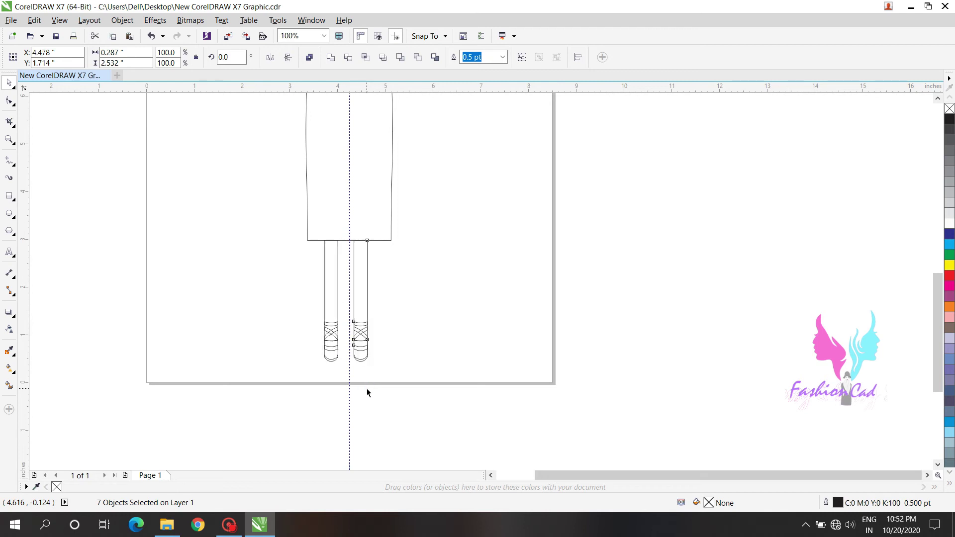
key("Left")
key("Left")
key("Left")
key("Left")
key("Left")
key("Left")
key("Left")
key("Left")
key("Left")
key("Left")
key("Left")
Step: Curve the skirt's straight hem line slightly downward at the centre guideline and deselect the shape
left_click(378, 198)
scroll(378, 199, "up", 1)
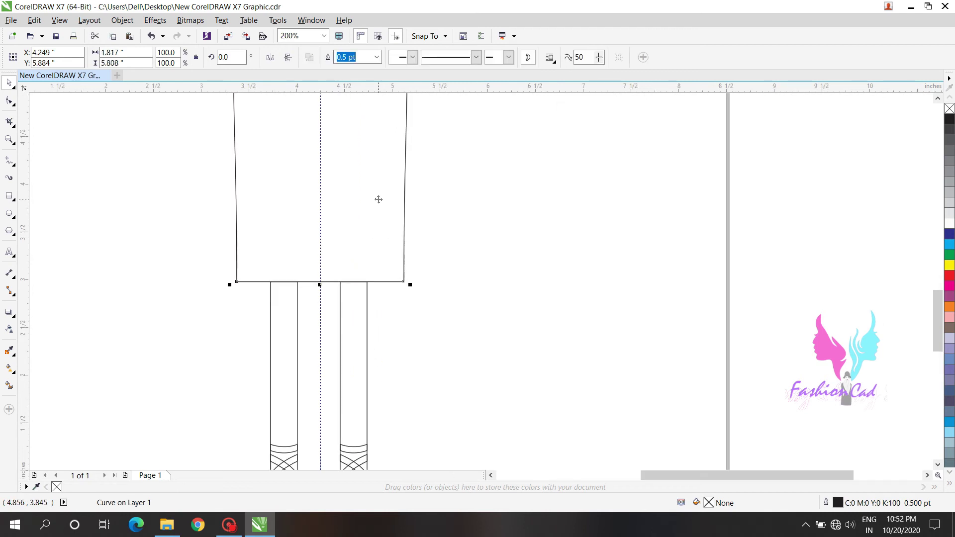
key("F10")
left_click_drag(319, 282, 320, 289)
scroll(320, 289, "down", 4)
scroll(323, 259, "up", 3)
left_click(9, 82)
left_click(369, 133)
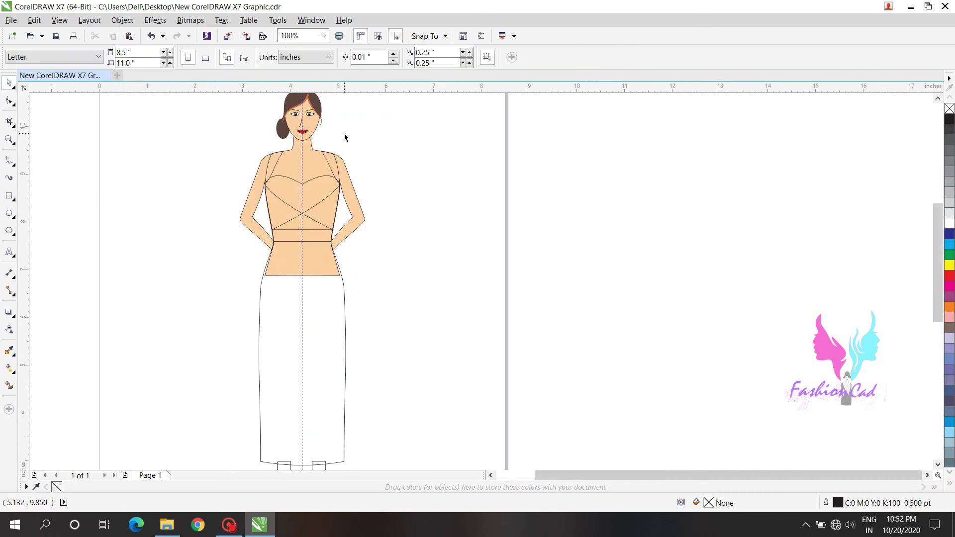
Step: Fill both shoulder straps of the dress with green
scroll(266, 163, "up", 1)
left_click(276, 156)
left_click(401, 165, "shift")
left_click(950, 256)
Step: Fill the sweetheart bodice with red and the crossover sides and long skirt with green
left_click(326, 229)
left_click(950, 275)
left_click(949, 254)
left_click(894, 277)
Step: Fill both legs below the skirt with red (M:100 Y:100)
scroll(341, 280, "down", 2)
scroll(340, 279, "up", 3)
scroll(317, 241, "down", 3)
scroll(317, 239, "up", 2)
scroll(355, 256, "down", 2)
left_click(333, 402)
scroll(334, 402, "up", 2)
left_click(443, 356, "shift")
left_click(949, 275)
left_click(906, 302)
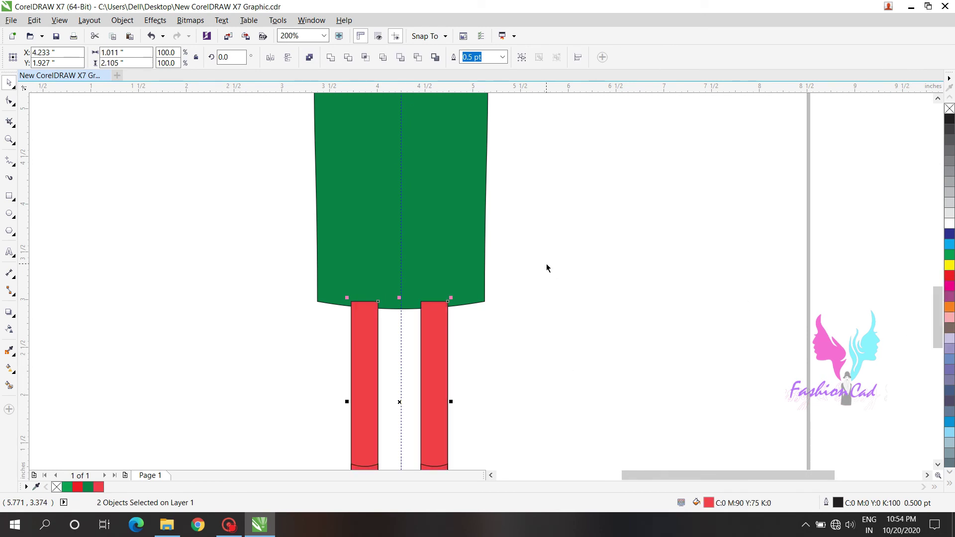
scroll(547, 269, "down", 1)
left_click(950, 279)
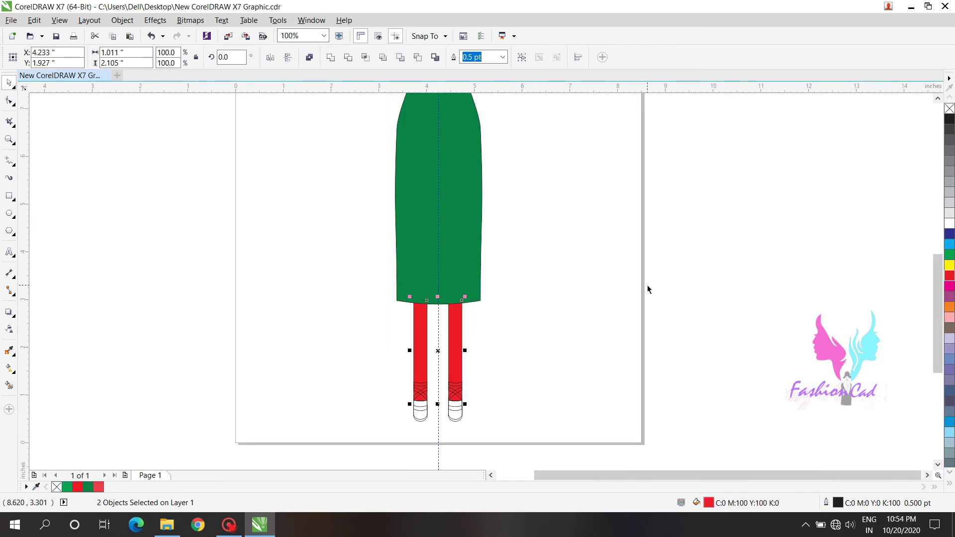
Step: Nudge both legs and their shoes upward together so less of the legs extends below the hem
left_click_drag(333, 267, 539, 438)
key("Up")
key("Up")
key("Up")
key("Up")
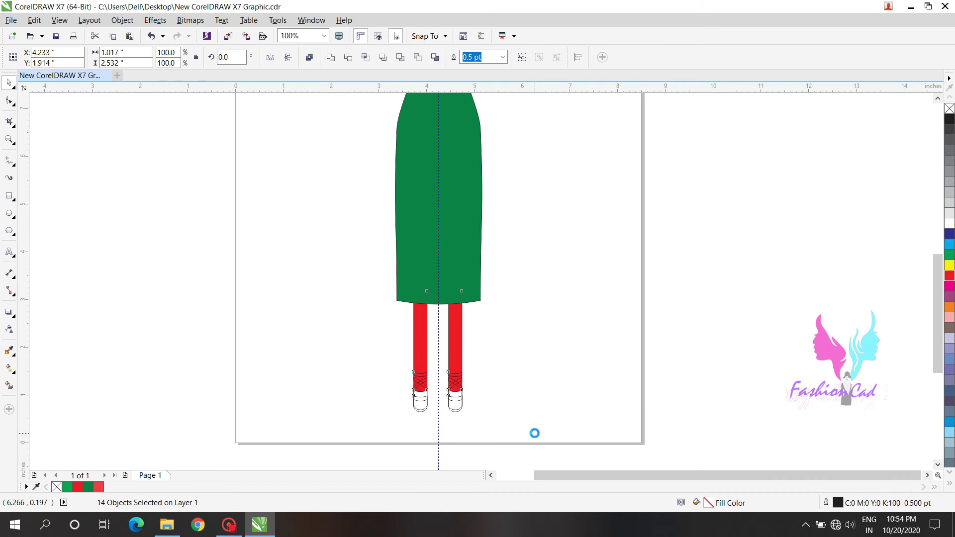
key("Up")
key("Up")
key("Up")
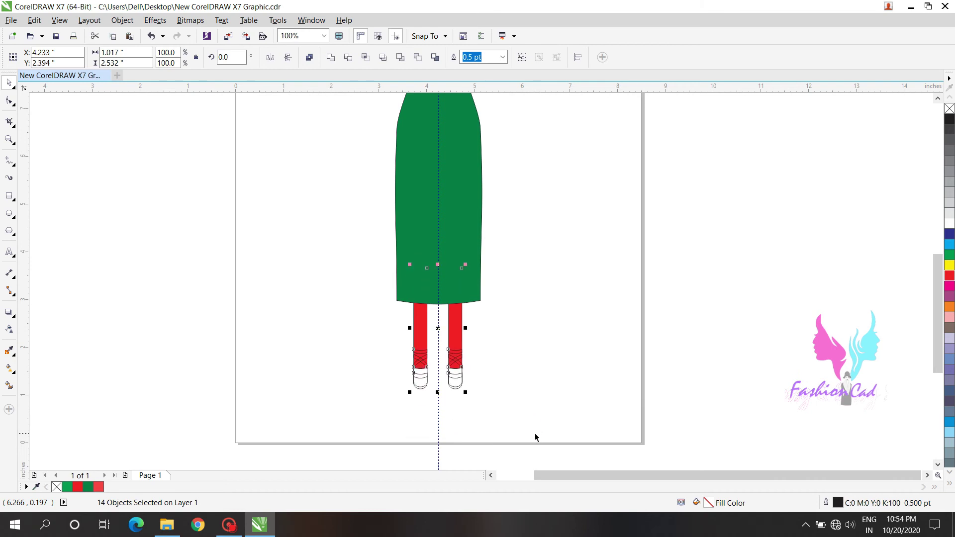
left_click(482, 335)
Step: Fill the ankle straps and shoe shapes on both legs with black
scroll(510, 379, "up", 1)
scroll(276, 391, "down", 1)
scroll(169, 382, "up", 1)
left_click_drag(219, 311, 506, 449)
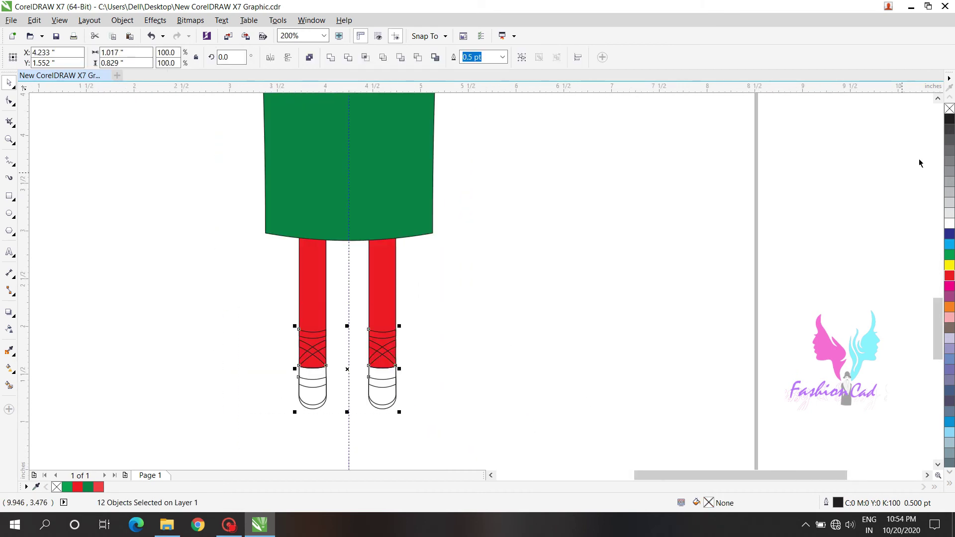
left_click(948, 118)
left_click(505, 260)
Step: Fill the left shoe's sole with 90% black and order it behind the foot shape
scroll(335, 399, "up", 1)
left_click(287, 414)
left_click(949, 130)
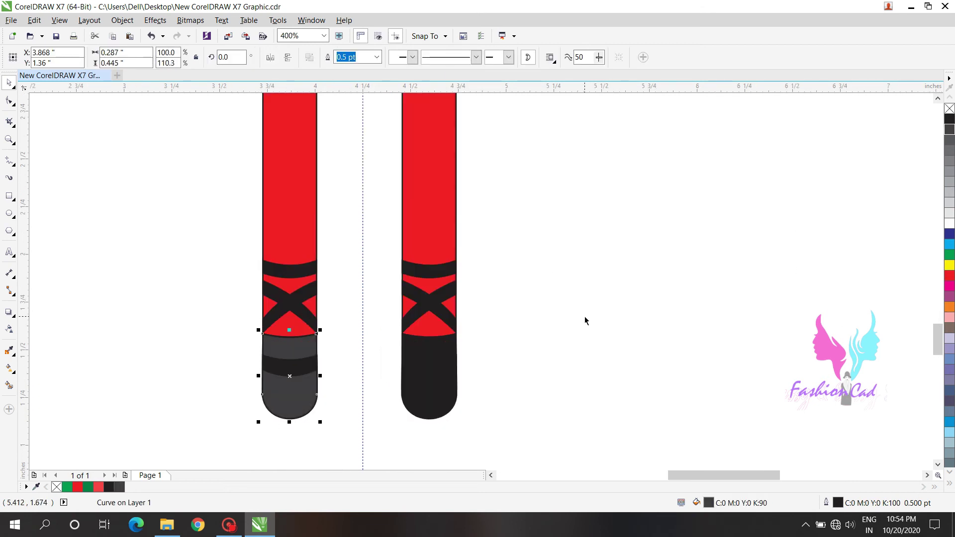
left_click(589, 320)
scroll(299, 398, "up", 2)
left_click(297, 357)
left_click_drag(296, 357, 354, 361)
key("ctrl+z")
key("ctrl+Page_Down")
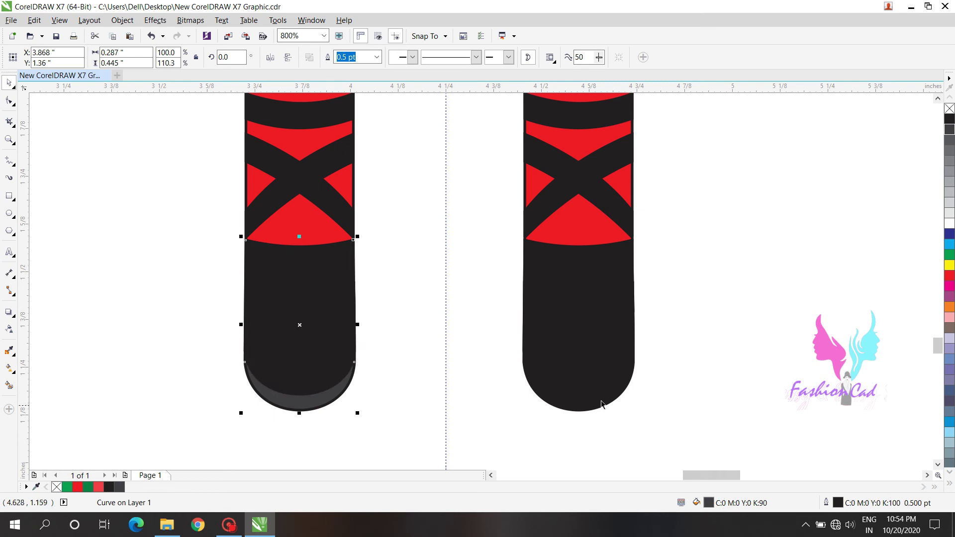
Step: Fill the right shoe's sole with 90% black and order it behind the foot shape
left_click(949, 130)
key("ctrl+Page_Down")
key("Escape")
Step: Fill the foot straps across both shoes with 90% black
left_click_drag(207, 270, 744, 331)
left_click(949, 130)
key("Escape")
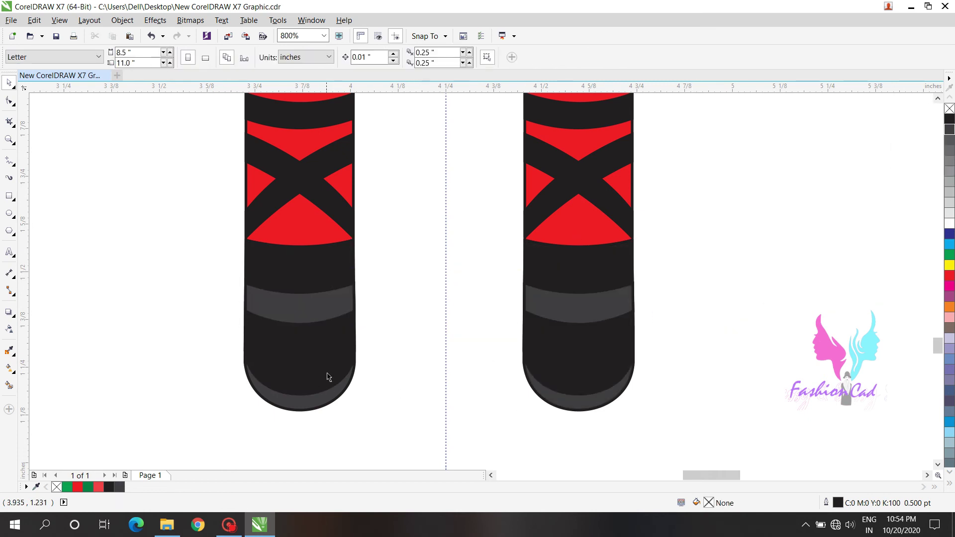
Step: Delete the dashed centre guideline running through the figure
key("shift+F4")
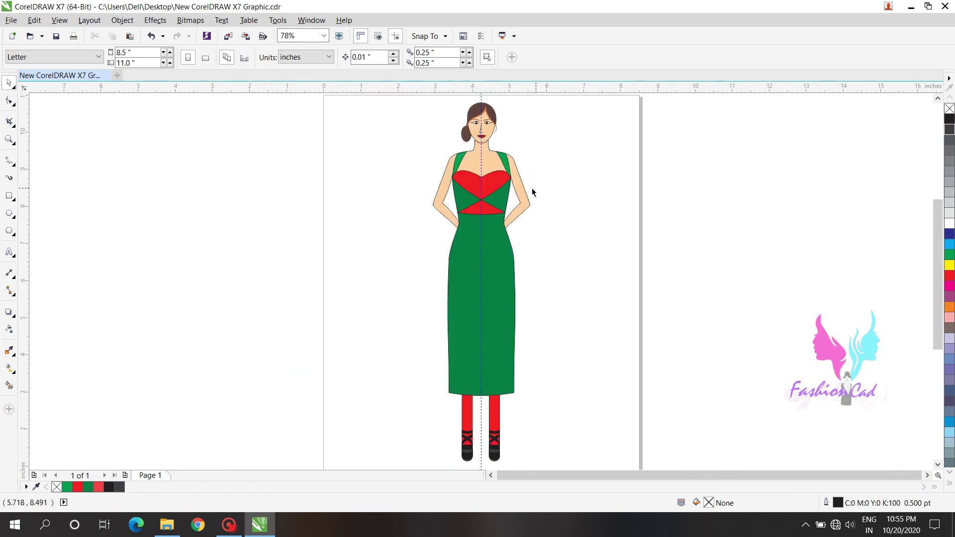
left_click(481, 162)
key("Delete")
left_click(480, 296)
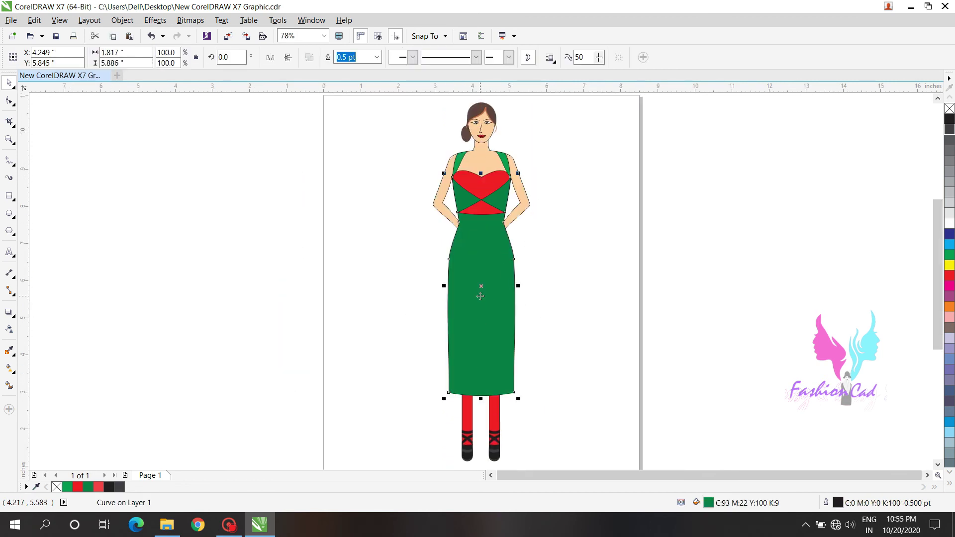
left_click(577, 279)
Step: Draw a circle about 0.743 in across for the skirt print, filled red with no outline
left_click(7, 217)
scroll(525, 259, "up", 2)
scroll(509, 261, "up", 1)
scroll(353, 254, "down", 1)
left_click_drag(331, 239, 374, 273)
left_click(949, 275)
right_click(950, 108)
Step: PowerClip the red circle inside the green dress shape and open the clipped contents for editing
left_click(131, 20)
mouse_move(154, 124)
left_click(313, 124)
left_click(365, 317)
scroll(352, 245, "down", 1)
double_click(349, 251)
Step: Duplicate the red circle to the skirt's right edge and right hip, making the hip copy smaller
left_click_drag(350, 251, 395, 275)
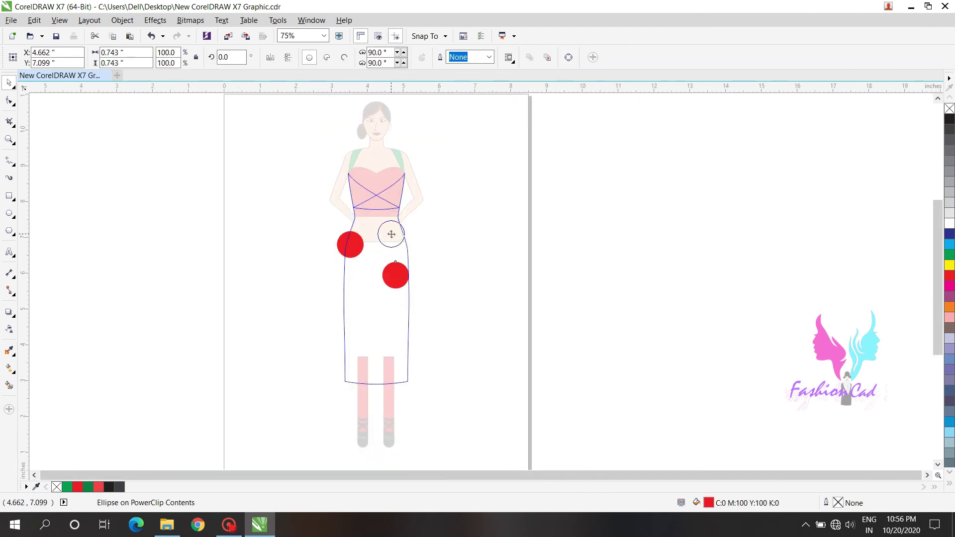
right_click(391, 233)
scroll(391, 233, "up", 2)
left_click_drag(447, 178, 428, 196)
left_click_drag(406, 226, 369, 338)
scroll(423, 207, "down", 1)
Step: Place further copies on the skirt's left edge and centre, and scale the left hip circle to about 0.597 in
left_click_drag(317, 375, 337, 368)
right_click(337, 367)
left_click_drag(333, 369, 359, 302)
right_click(347, 319)
left_click_drag(348, 316, 356, 304)
scroll(357, 292, "down", 1)
scroll(357, 364, "up", 1)
left_click_drag(354, 139, 350, 144)
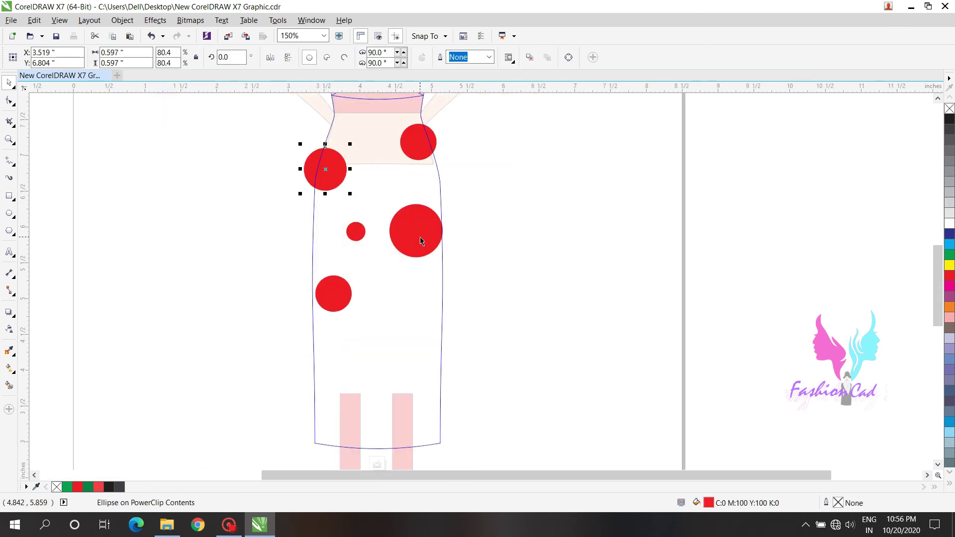
Step: Enlarge and raise the small central circle, and shift the lower left circle outward to the skirt edge
left_click_drag(369, 218, 380, 207)
left_click_drag(355, 231, 355, 219)
left_click_drag(333, 294, 327, 299)
Step: Duplicate circles into the middle and right edge of the lower skirt, resizing the right edge copy
left_click_drag(328, 299, 358, 311)
left_click_drag(418, 306, 391, 299)
right_click(392, 299)
left_click_drag(392, 299, 440, 342)
right_click(412, 324)
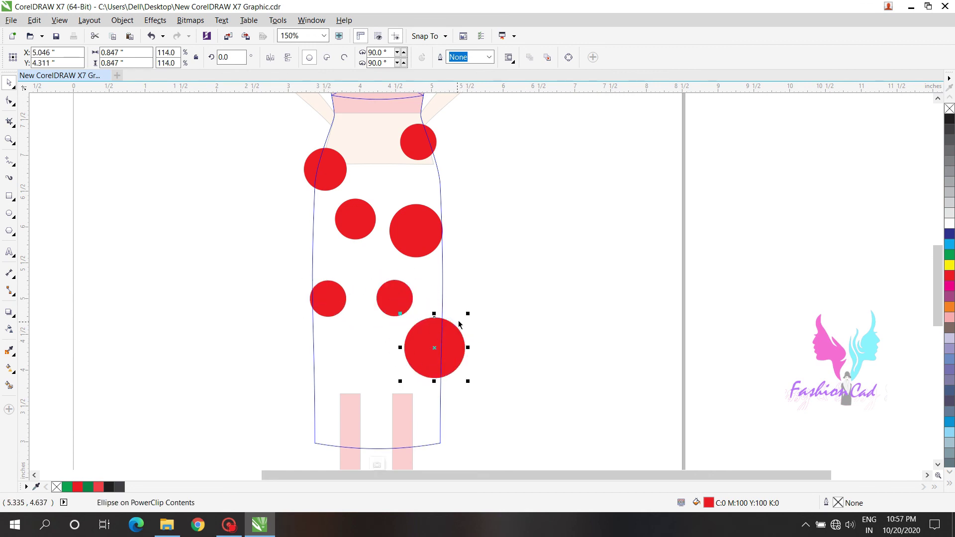
left_click_drag(467, 314, 461, 320)
Step: Respace the large right circle and the central circle above, and delete the copy in the middle of the skirt
left_click_drag(417, 212, 417, 211)
left_click_drag(361, 229, 364, 245)
left_click(387, 302)
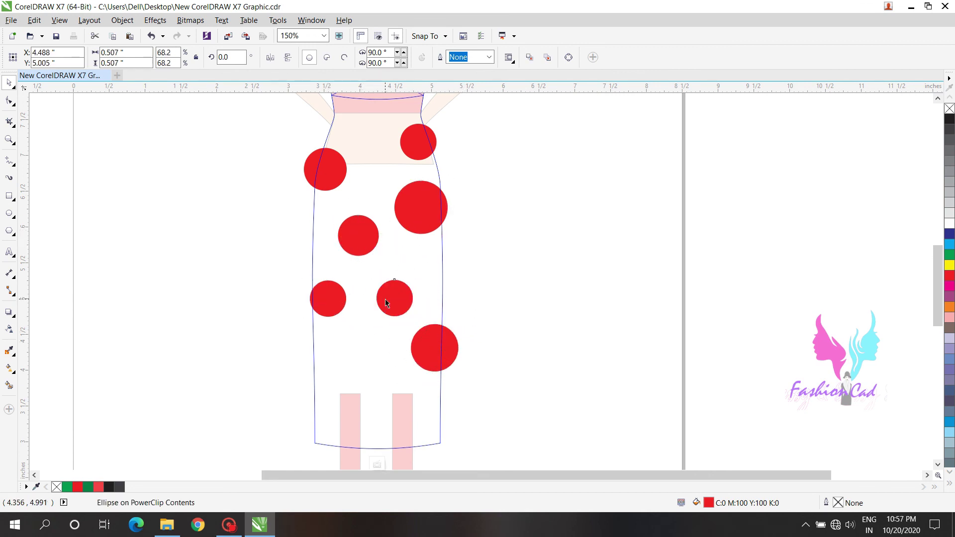
key("Delete")
Step: Add circle copies at mid-skirt and the lower left edge, plus a small one between the lower circles
left_click_drag(412, 148, 314, 376)
right_click(396, 284)
right_click(314, 376)
left_click_drag(343, 347, 395, 322)
right_click(386, 336)
Step: Duplicate a large circle near the hem's right side and a smaller one overlapping the hem's left corner
left_click_drag(422, 209, 434, 252)
right_click(431, 432)
left_click_drag(431, 432, 345, 428)
right_click(345, 429)
left_click_drag(388, 396, 378, 407)
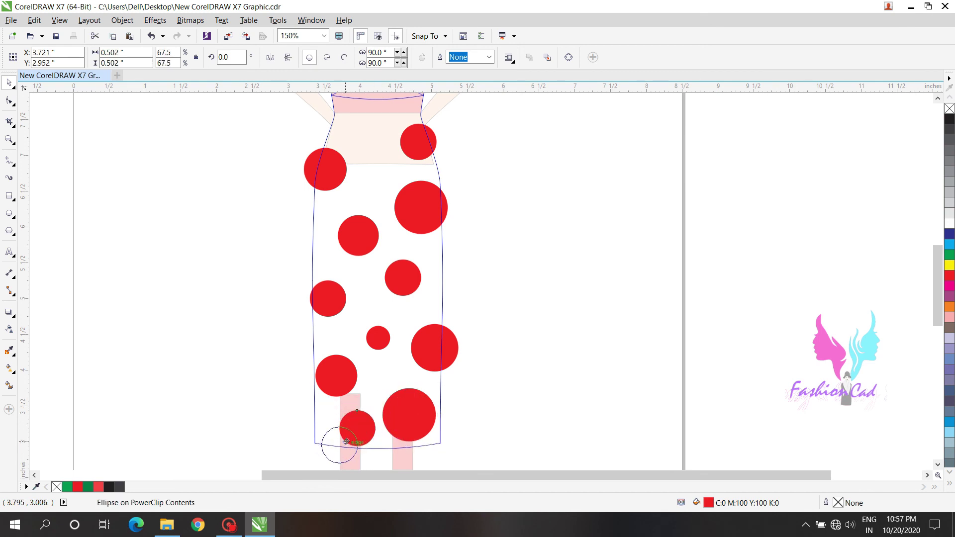
left_click_drag(346, 441, 346, 442)
Step: Copy the left hip circle to just below the waist and finish editing the PowerClip contents
scroll(359, 322, "down", 1)
scroll(358, 223, "up", 1)
left_click_drag(329, 258, 345, 252)
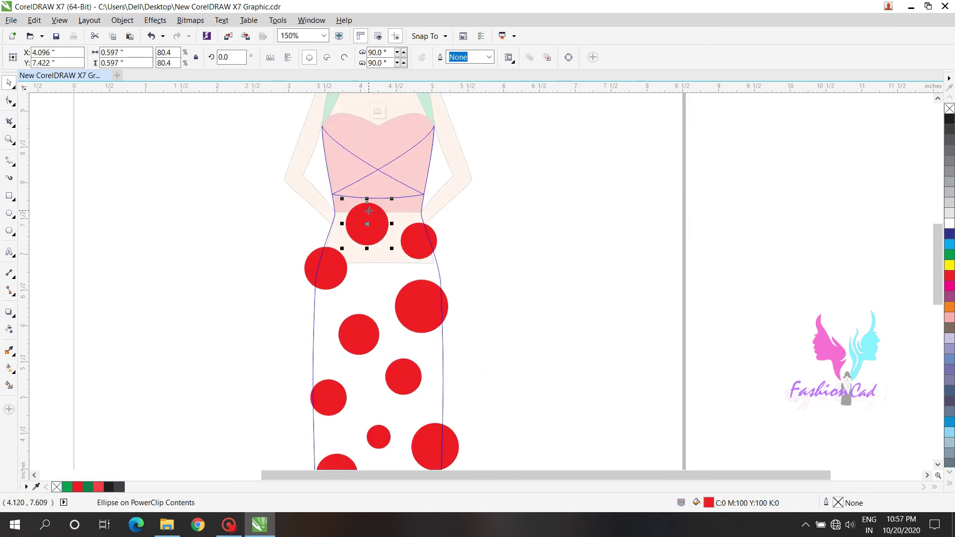
scroll(369, 211, "down", 1)
left_click(373, 395)
left_click(459, 268)
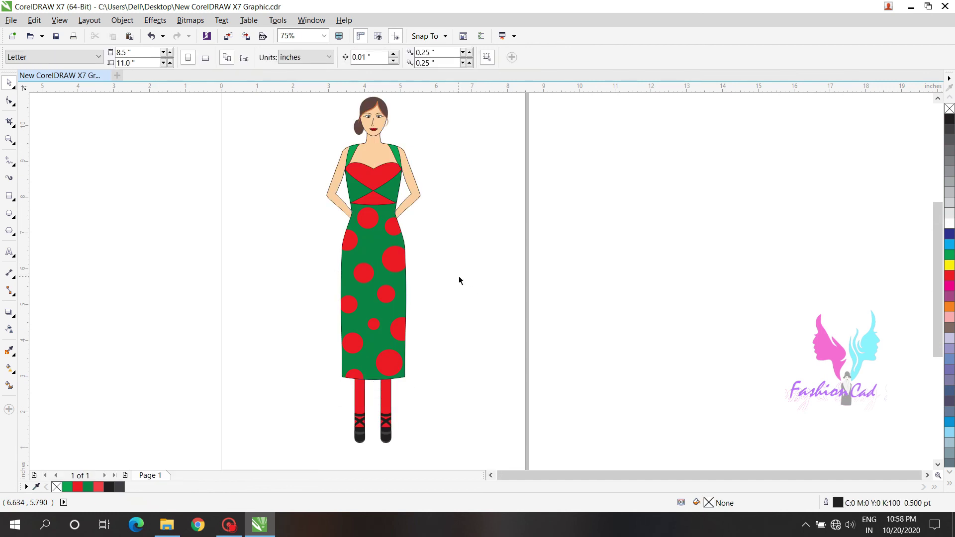